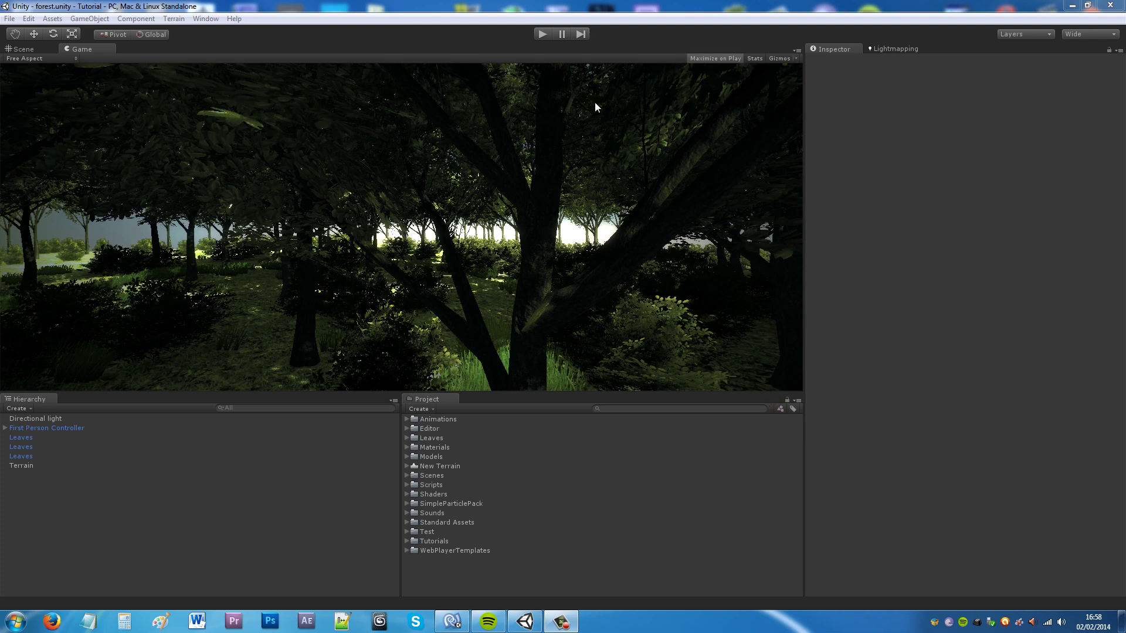
Run the forest scene, pause and resume the walkthrough, then stop Play mode
{"action": "left_click", "coordinate": [543, 34]}
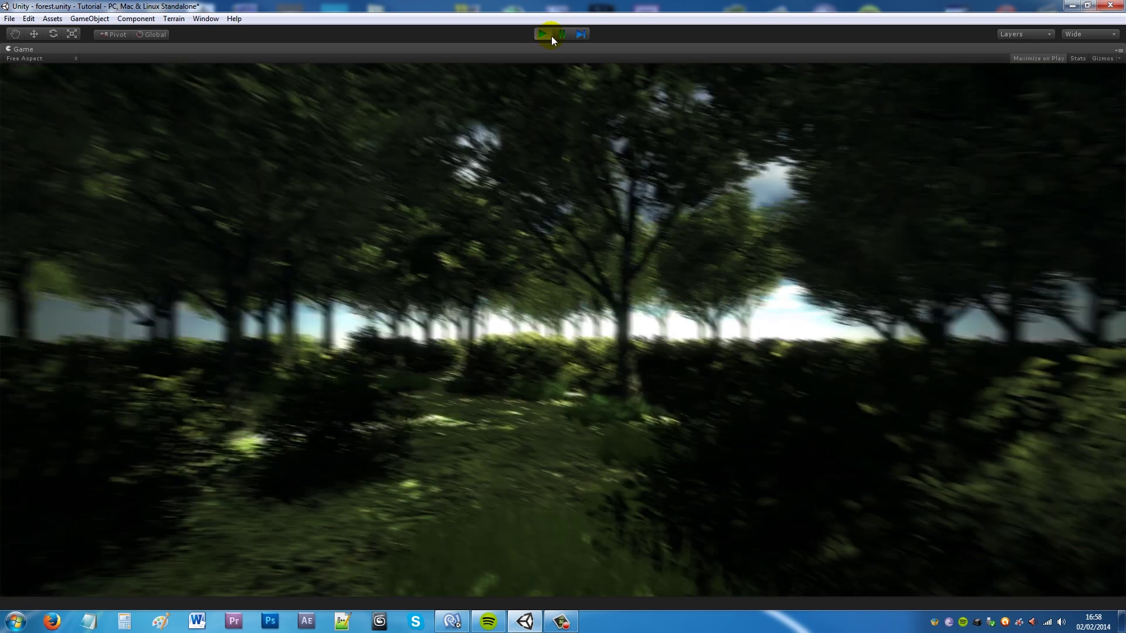
{"action": "left_click", "coordinate": [551, 37]}
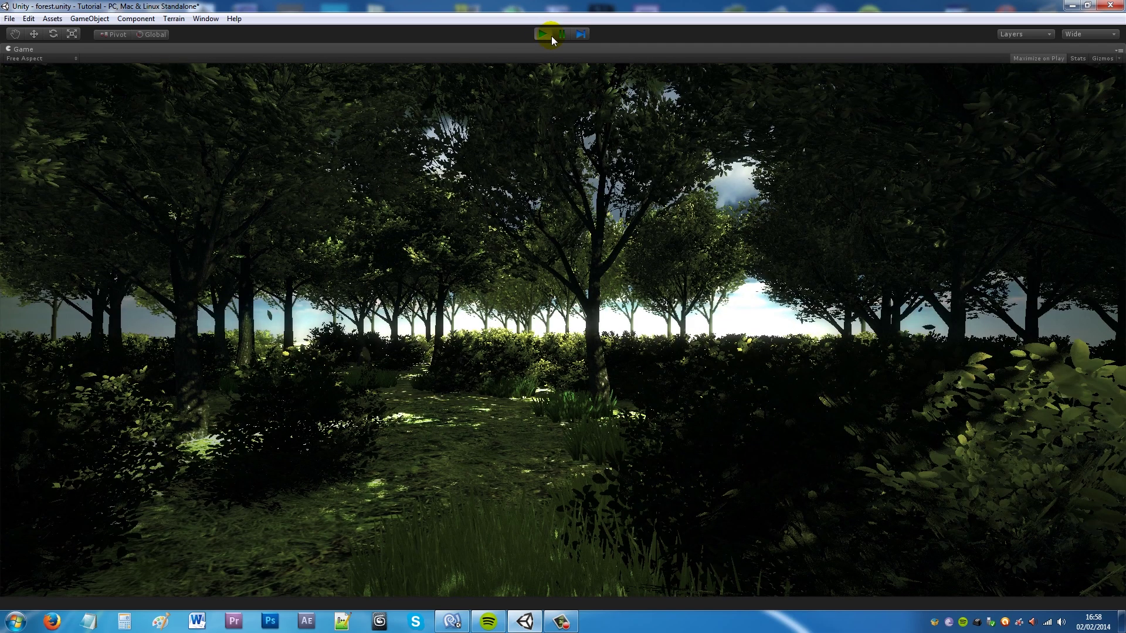
{"action": "left_click", "coordinate": [551, 36]}
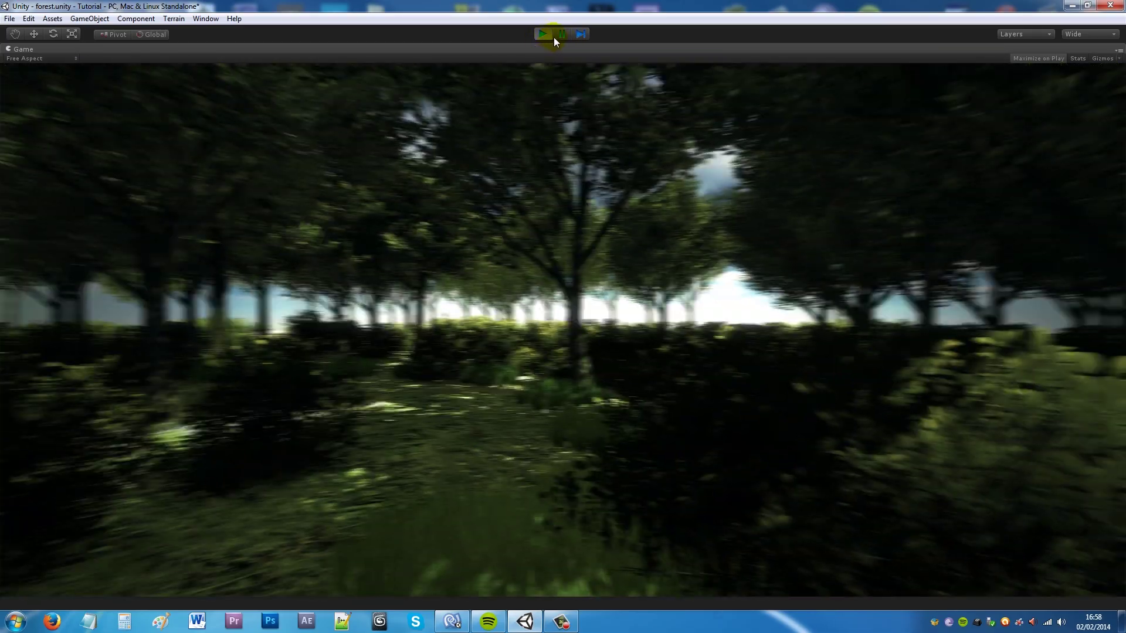
{"action": "left_click", "coordinate": [560, 34]}
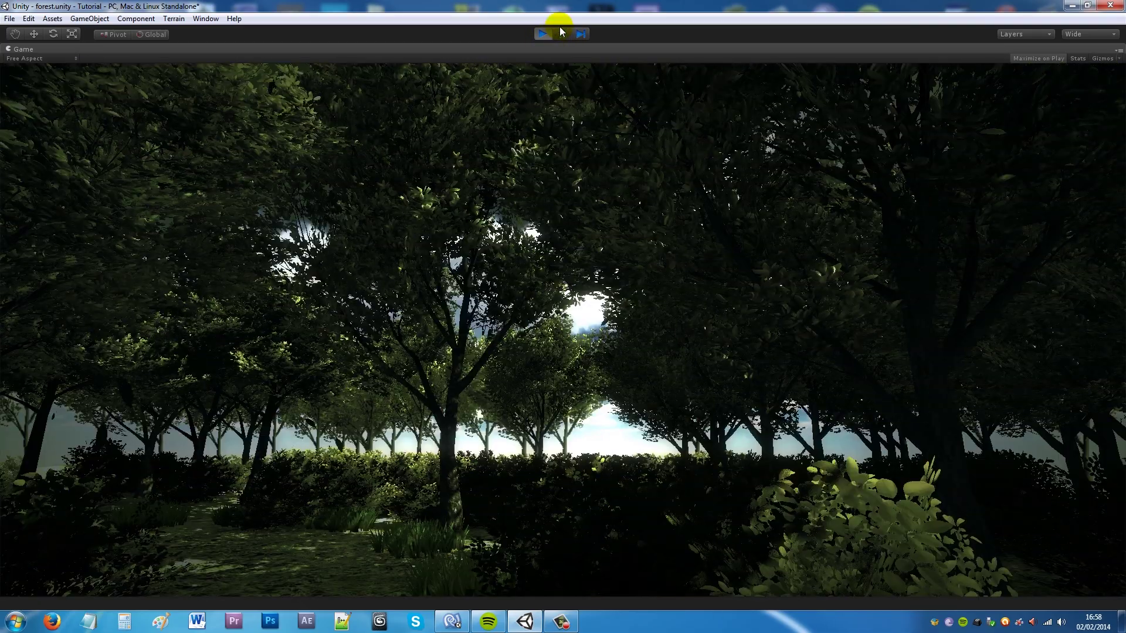
{"action": "left_click", "coordinate": [545, 32]}
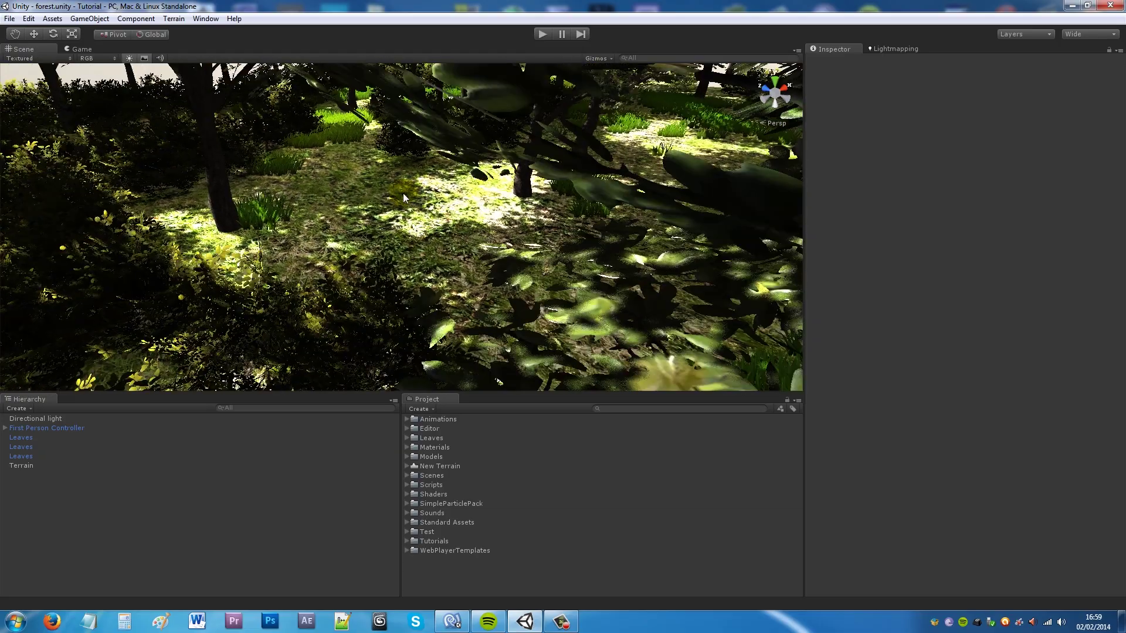
Pull back the Scene view, expand the Leaves folder and inspect the Ivy_Leaf1_512_Alpha texture
{"action": "scroll", "coordinate": [404, 195], "scroll_direction": "down", "scroll_amount": 10}
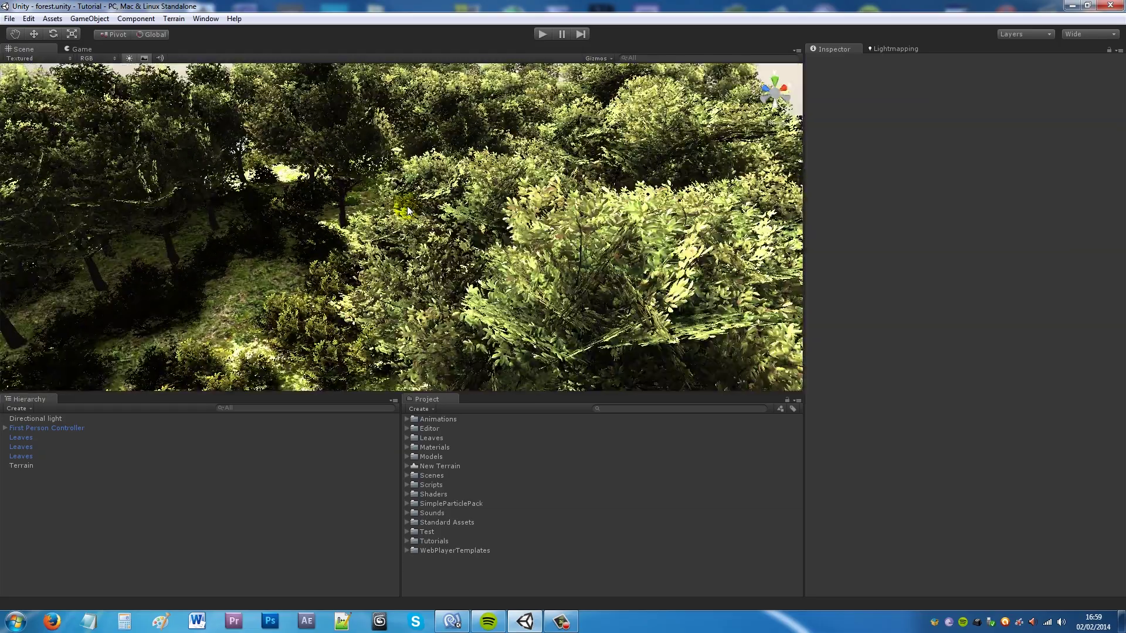
{"action": "scroll", "coordinate": [408, 210], "scroll_direction": "down", "scroll_amount": 10}
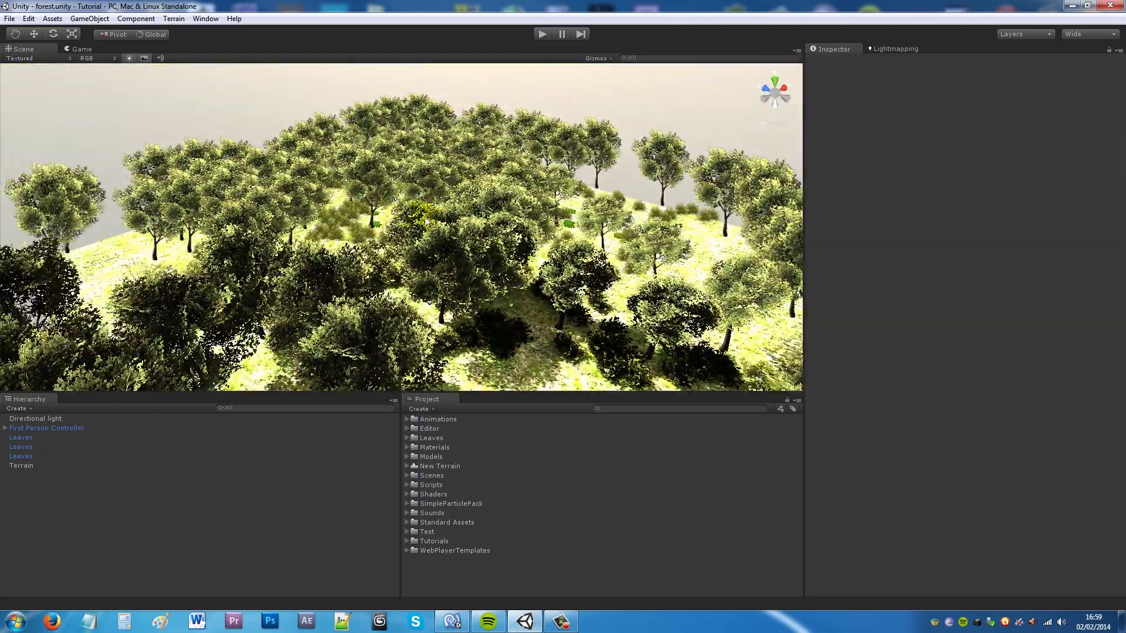
{"action": "scroll", "coordinate": [426, 218], "scroll_direction": "up", "scroll_amount": 10}
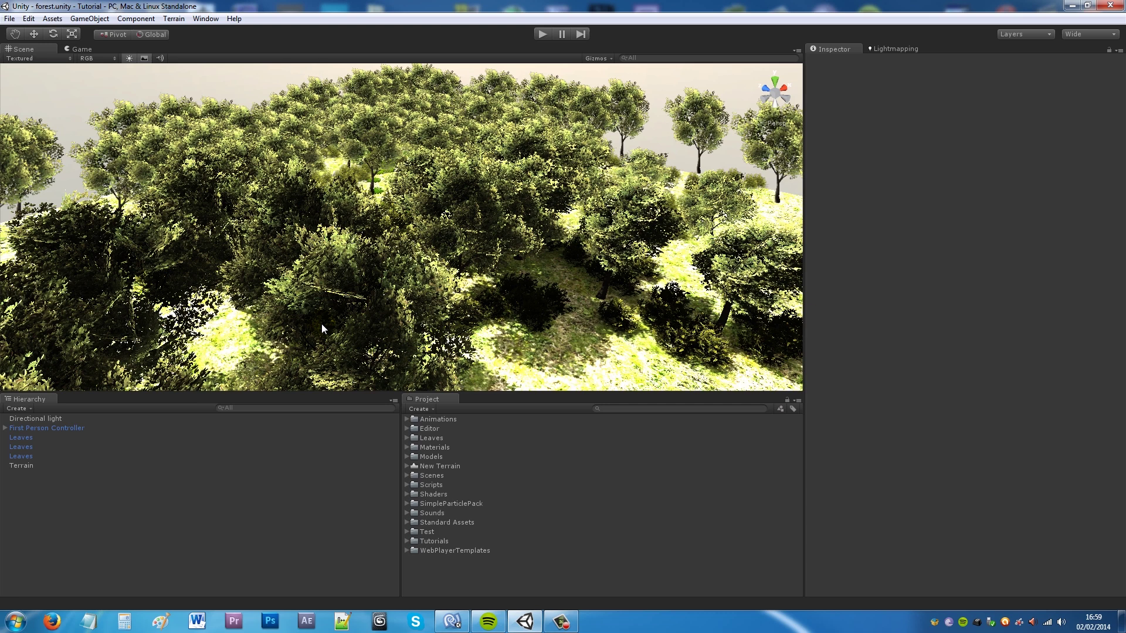
{"action": "left_click", "coordinate": [407, 438]}
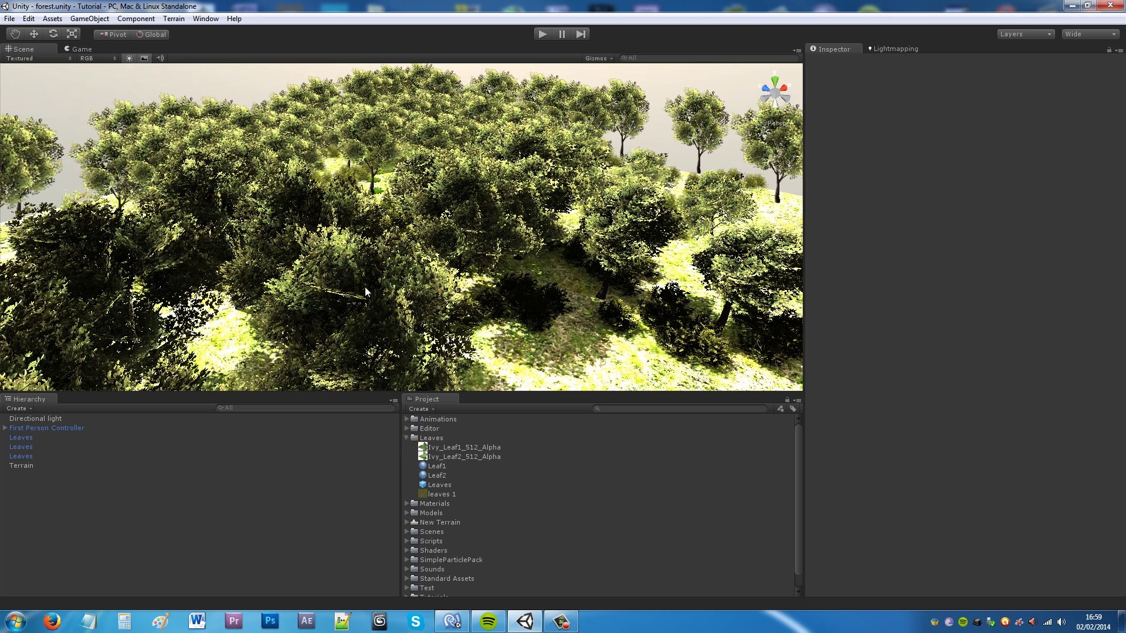
{"action": "left_click", "coordinate": [464, 447]}
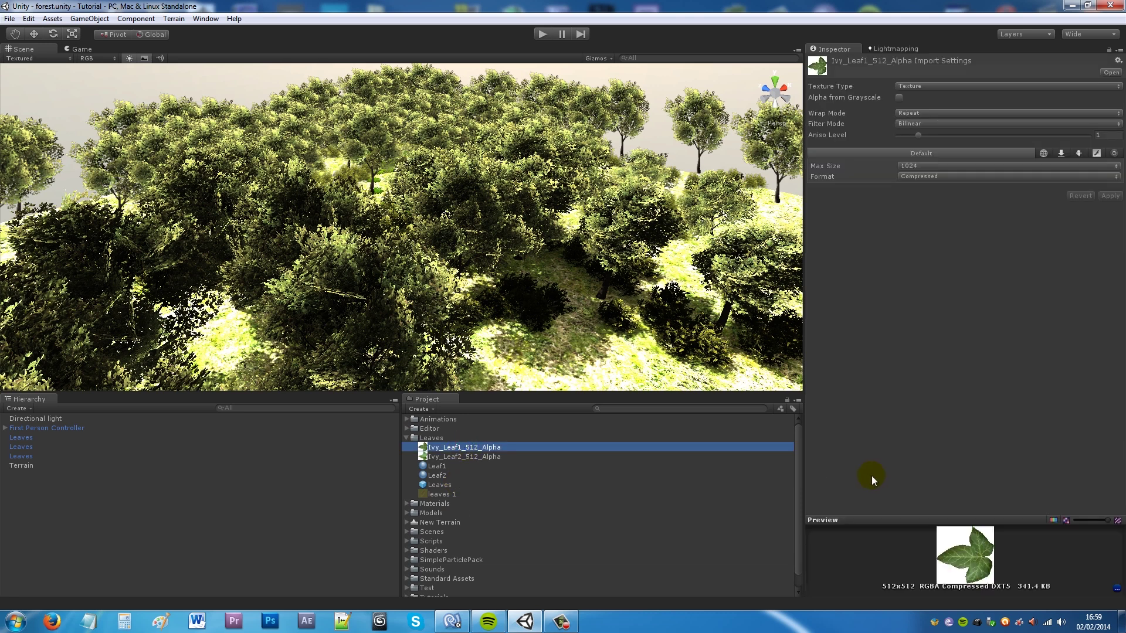
Compare Leaf1 and Leaf2, dropping Leaf2's alpha cutoff to minimum then raising it to hide the white background
{"action": "left_click", "coordinate": [436, 466]}
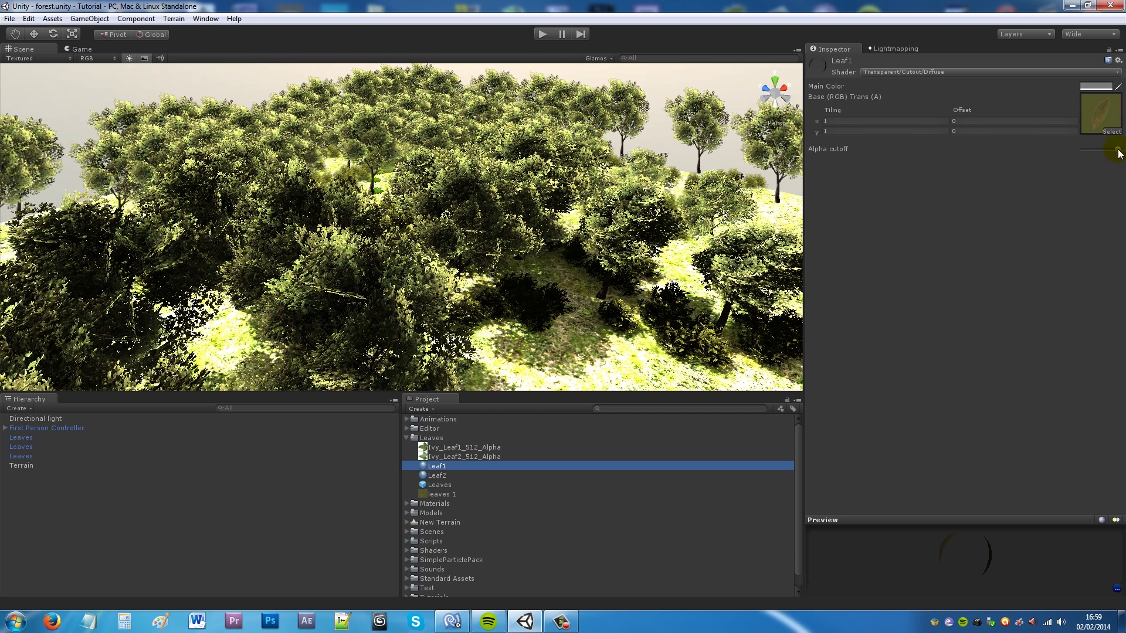
{"action": "mouse_move", "coordinate": [1120, 154]}
{"action": "left_mouse_down"}
{"action": "mouse_move", "coordinate": [1059, 150]}
{"action": "mouse_move", "coordinate": [1102, 150]}
{"action": "left_mouse_up"}
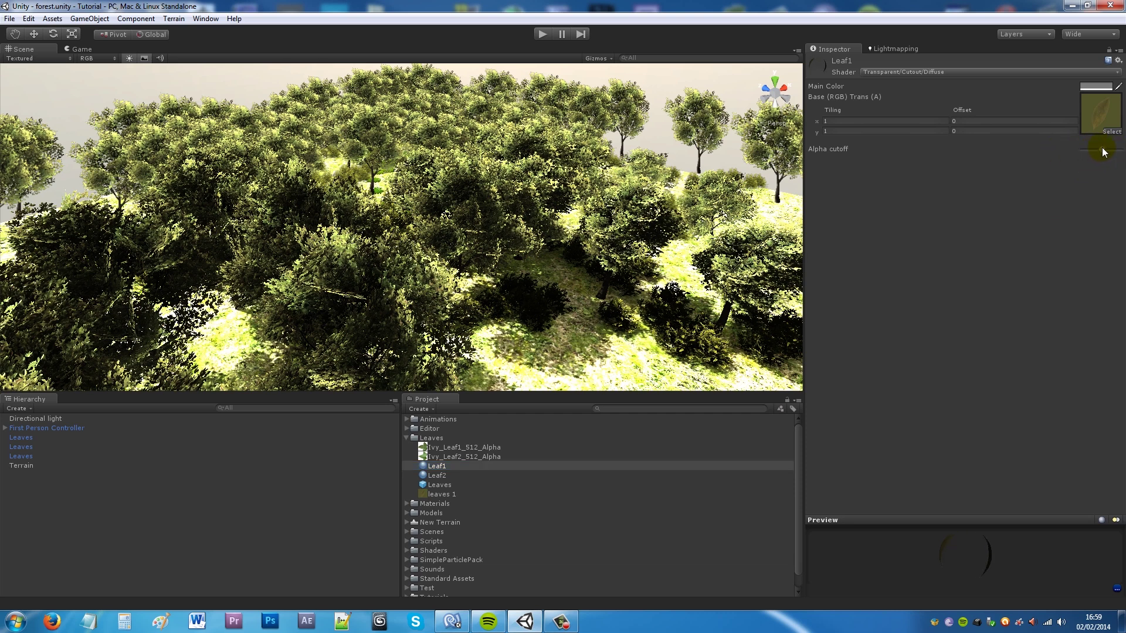
{"action": "left_click", "coordinate": [436, 475]}
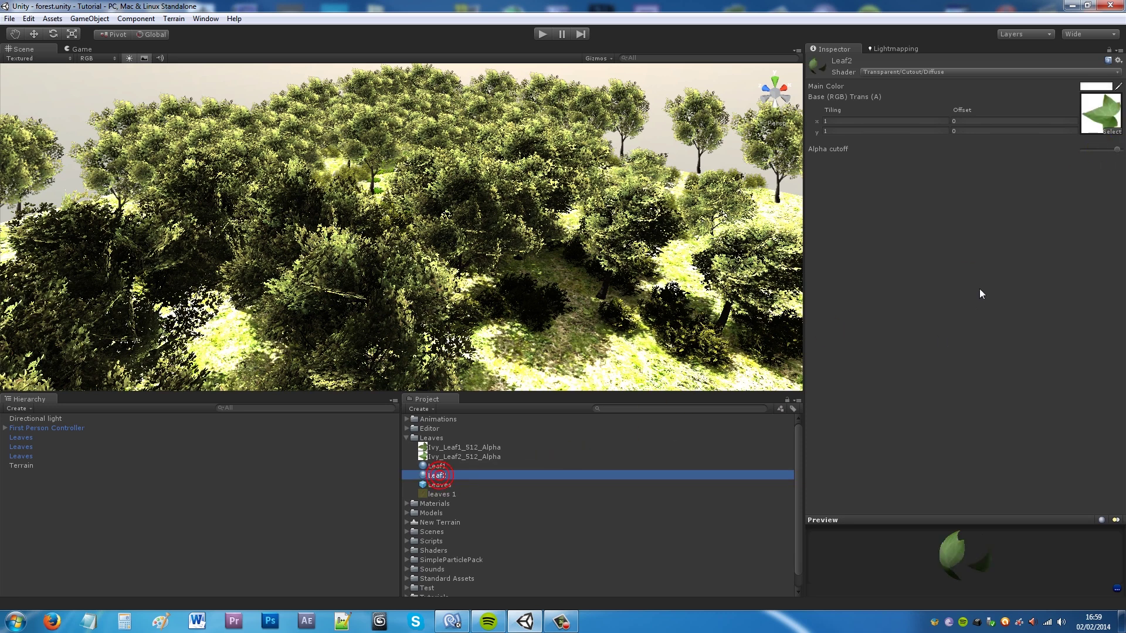
{"action": "left_click_drag", "start_coordinate": [954, 557], "coordinate": [964, 421]}
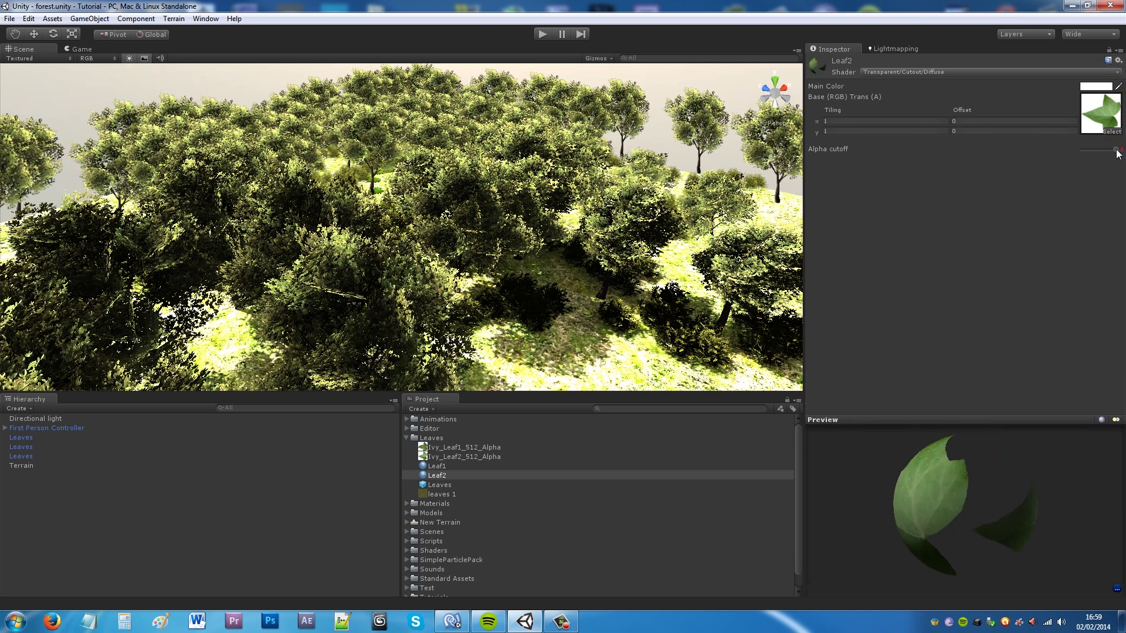
{"action": "left_click_drag", "start_coordinate": [1117, 150], "coordinate": [1067, 156]}
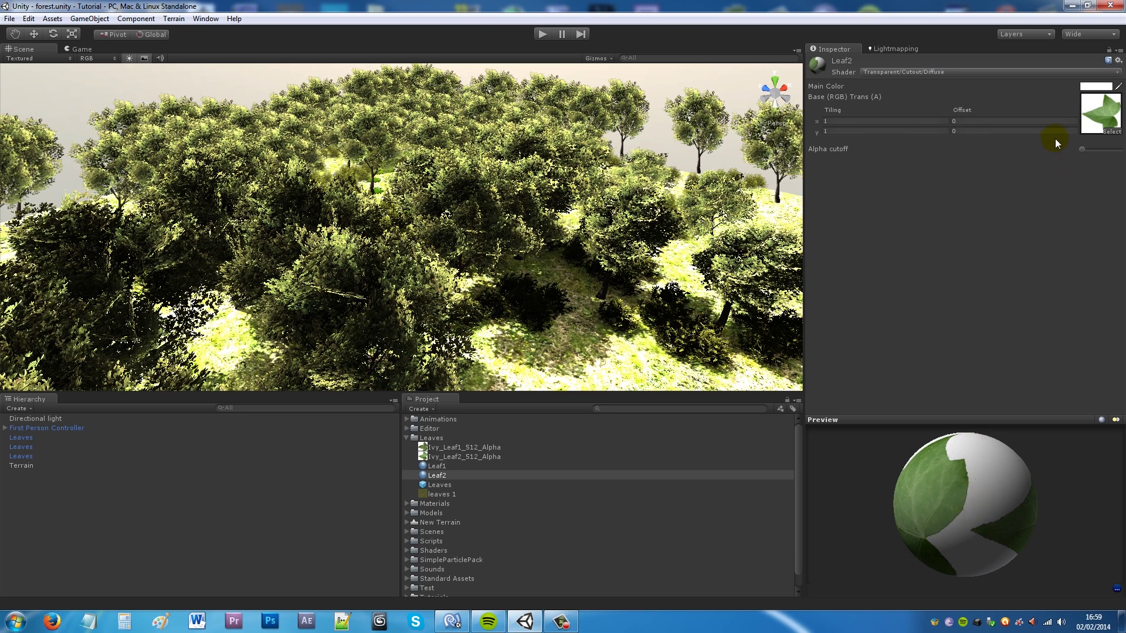
{"action": "left_click_drag", "start_coordinate": [1081, 151], "coordinate": [1120, 157]}
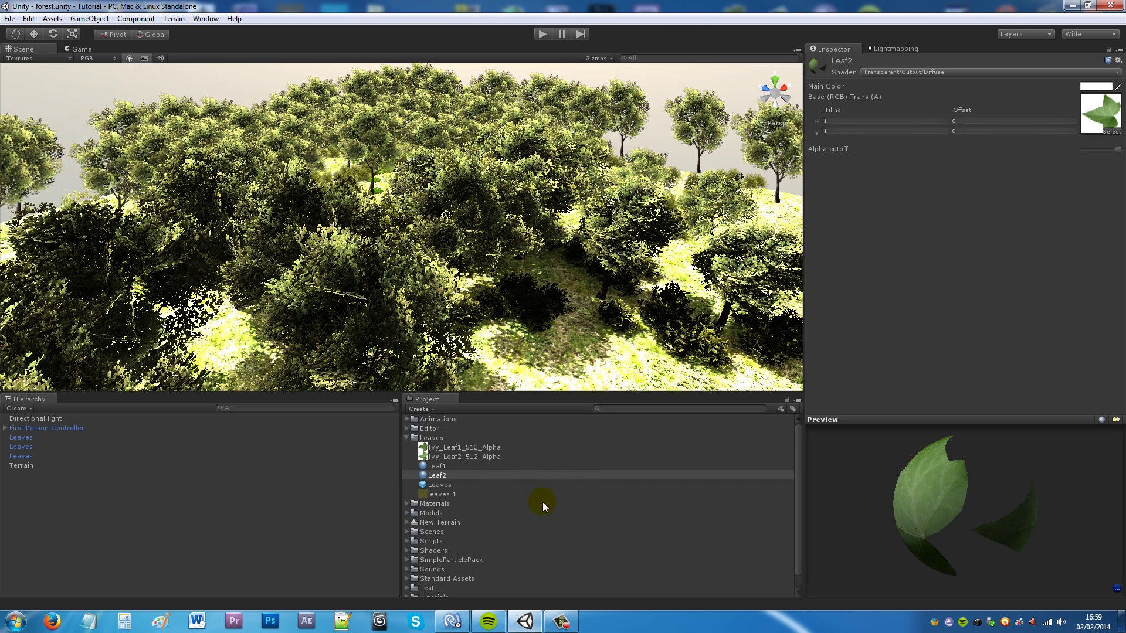
{"action": "left_click_drag", "start_coordinate": [951, 481], "coordinate": [1015, 495]}
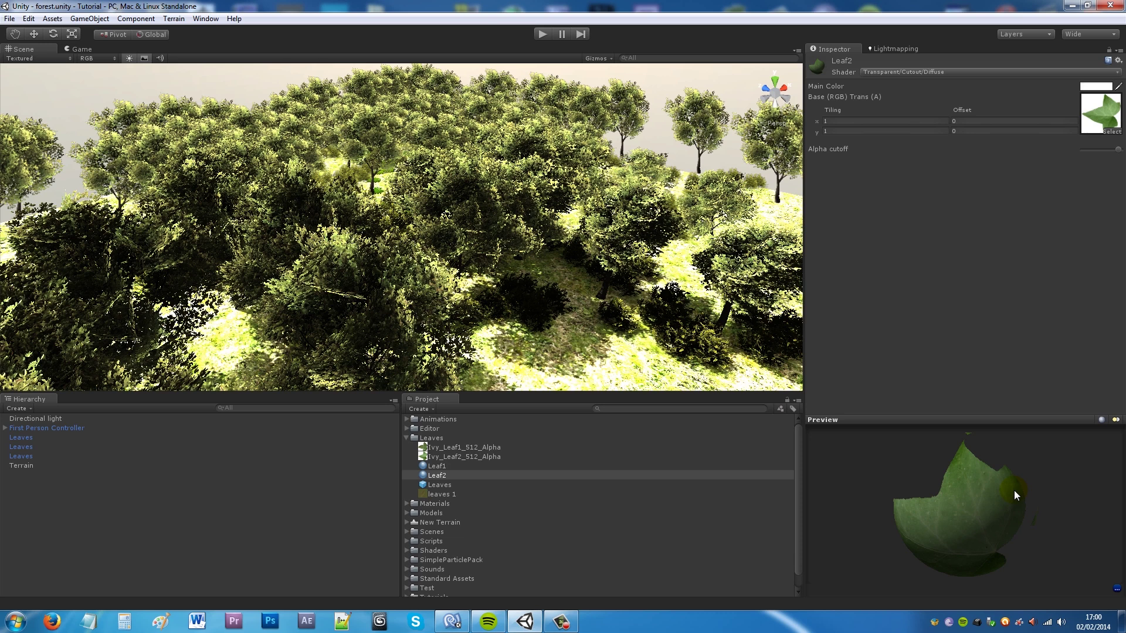
Check that the Leaves particle prefab's renderer uses Leaf1, then select the Leaf1 material
{"action": "left_click", "coordinate": [449, 496]}
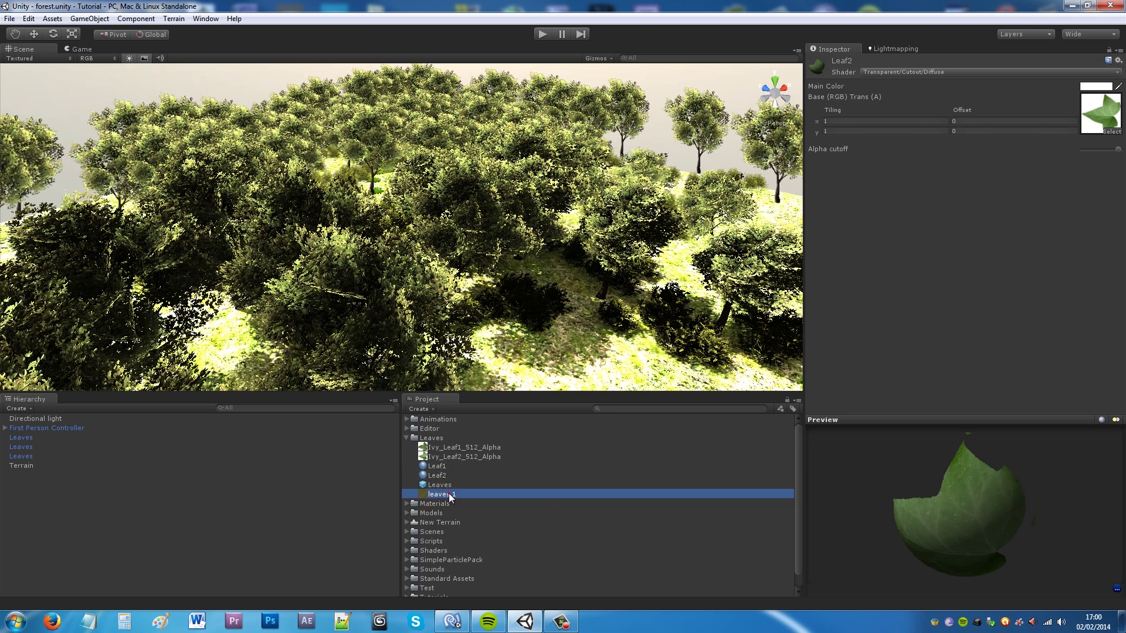
{"action": "left_click", "coordinate": [449, 483]}
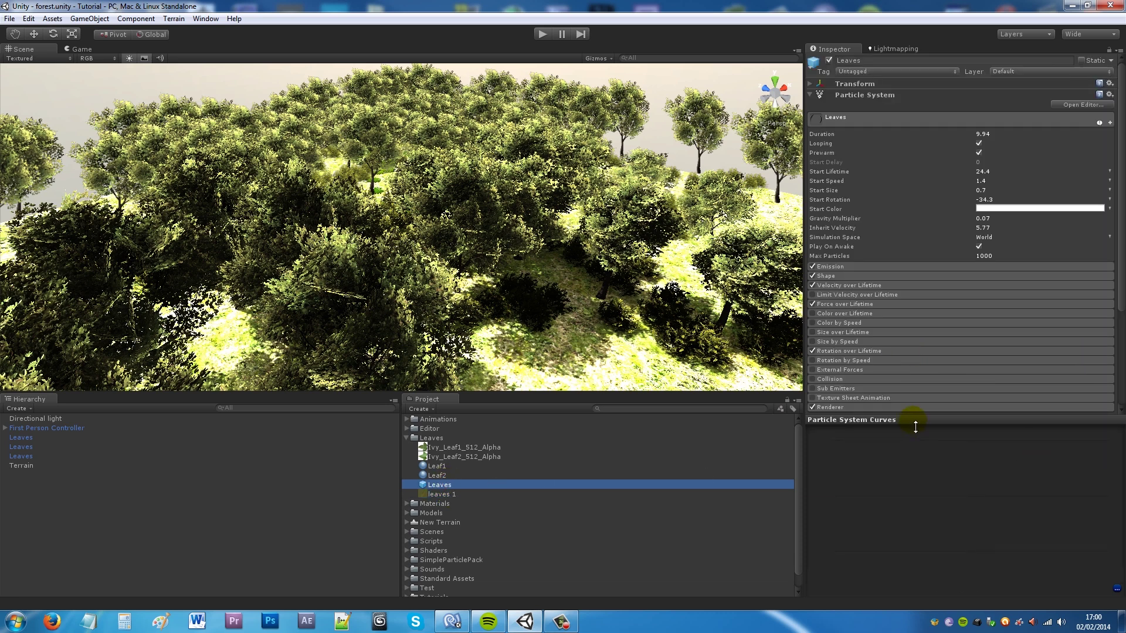
{"action": "left_click_drag", "start_coordinate": [915, 426], "coordinate": [937, 557]}
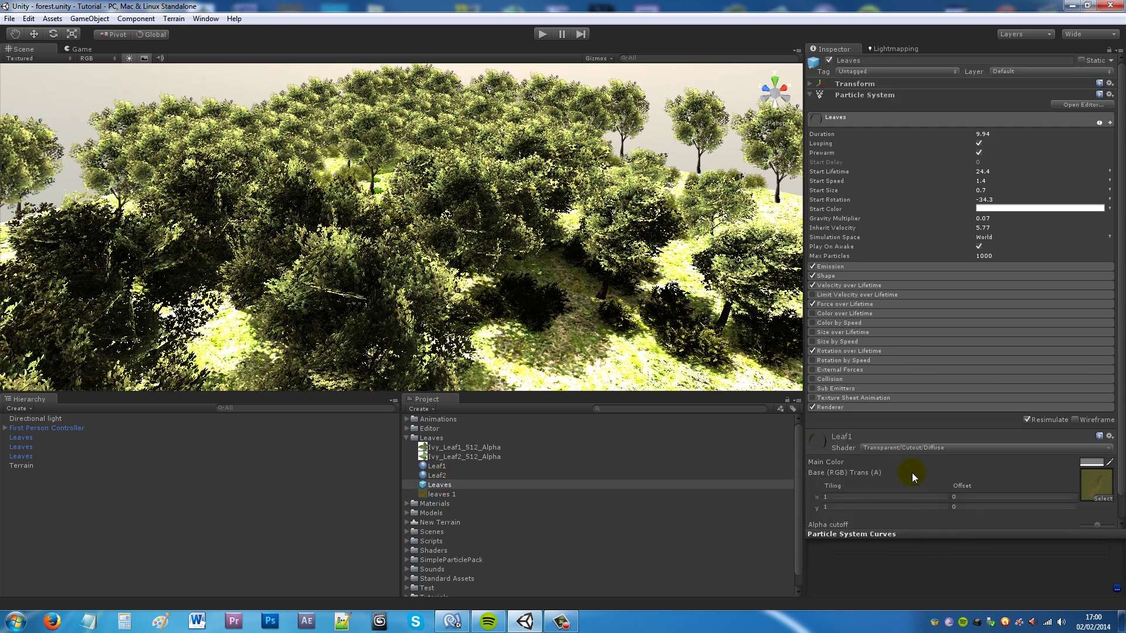
{"action": "scroll", "coordinate": [914, 463], "scroll_direction": "down", "scroll_amount": 1}
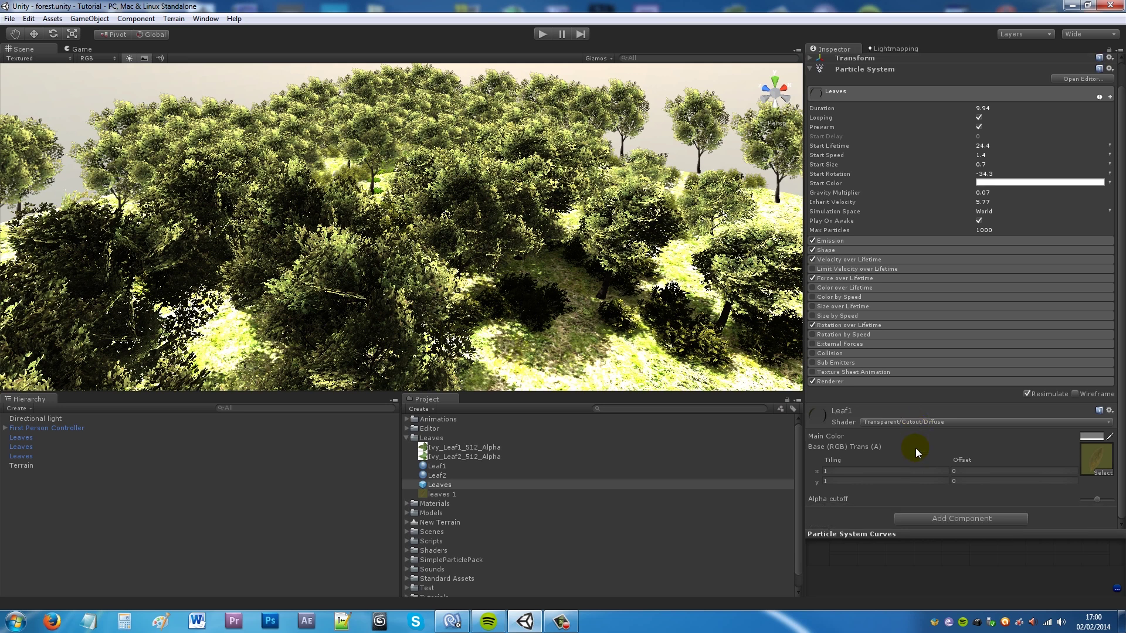
{"action": "left_click", "coordinate": [437, 467]}
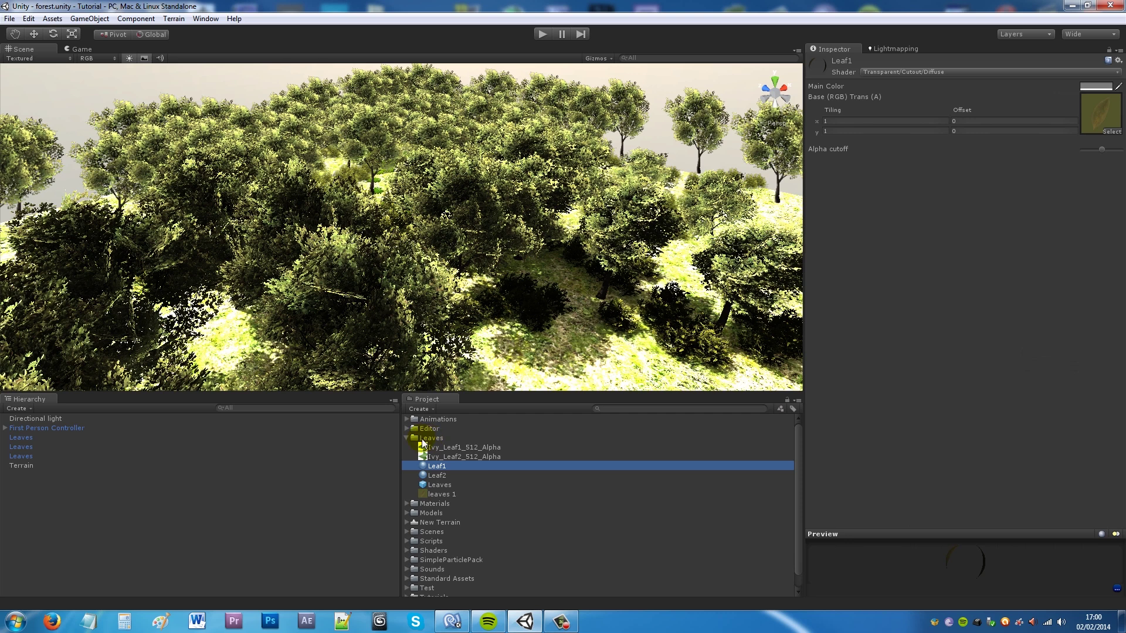
Browse the two ivy leaf textures and the Leaves folder's context menu, then select Leaf1
{"action": "left_click", "coordinate": [444, 446]}
{"action": "left_click", "coordinate": [444, 494]}
{"action": "left_click", "coordinate": [458, 456]}
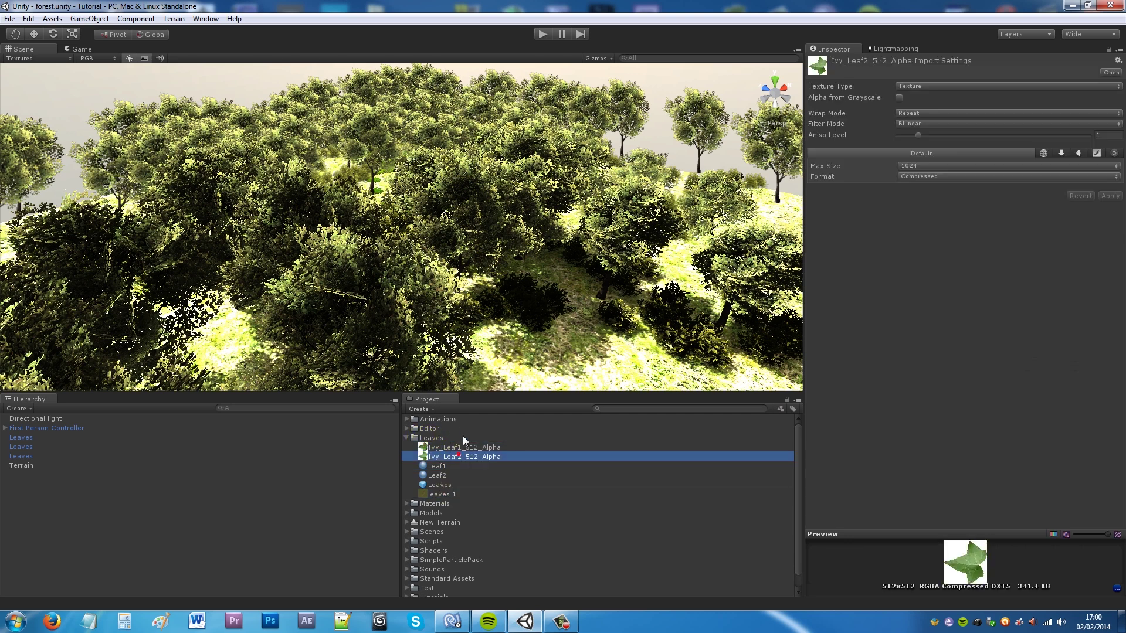
{"action": "right_click", "coordinate": [432, 438]}
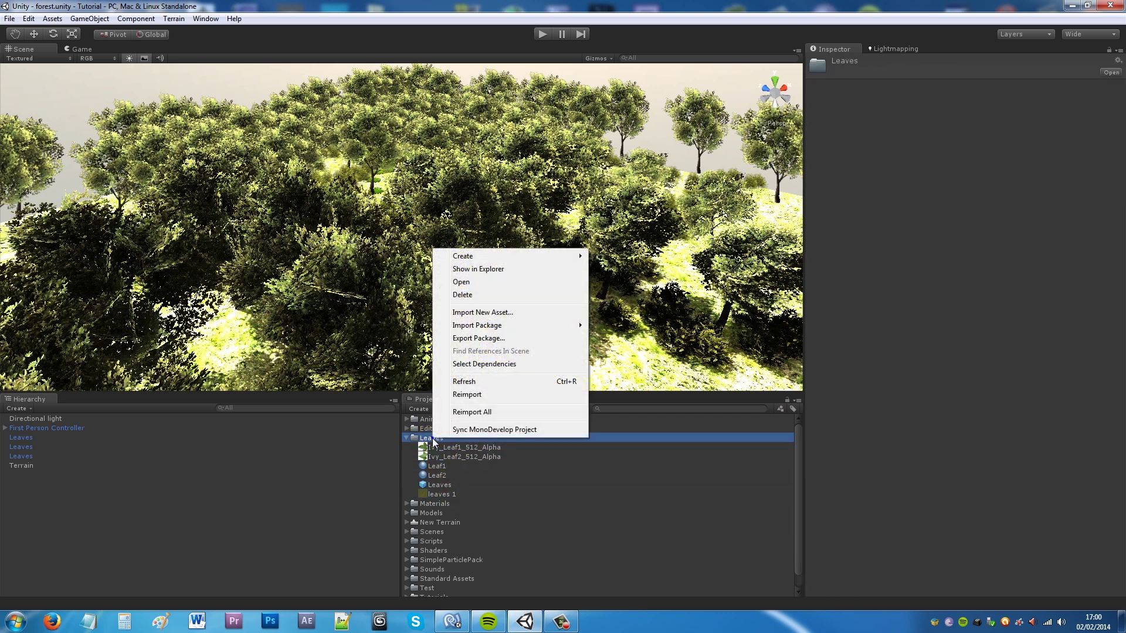
{"action": "mouse_move", "coordinate": [527, 257]}
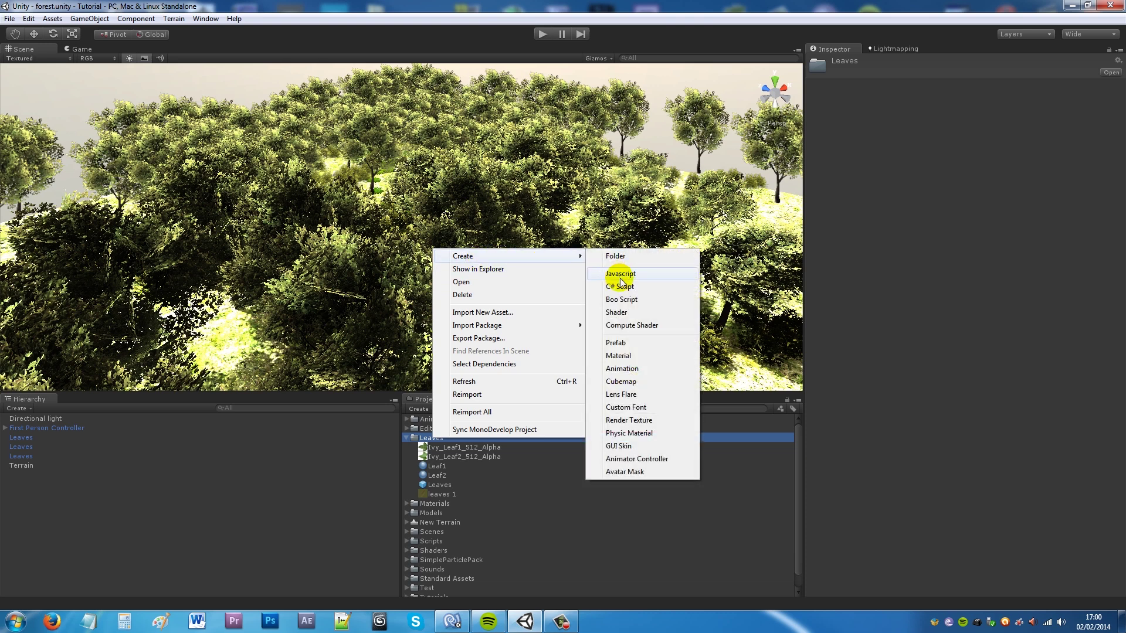
{"action": "left_click", "coordinate": [435, 467]}
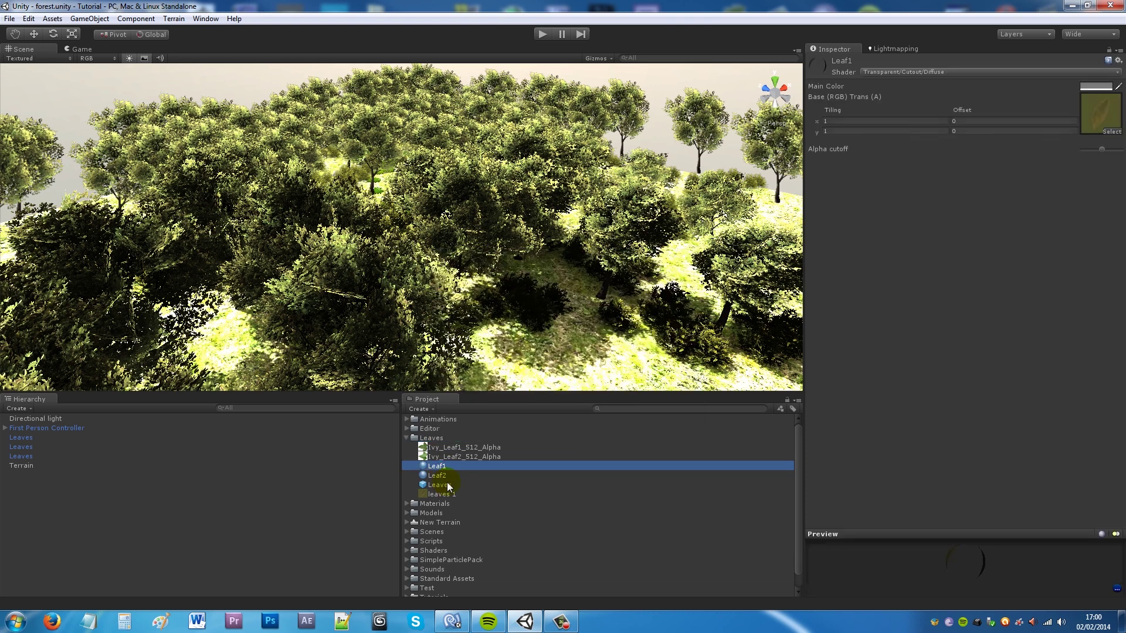
Keep Leaf1 on the Transparent/Cutout/Diffuse shader and raise its alpha cutoff
{"action": "left_click", "coordinate": [891, 72]}
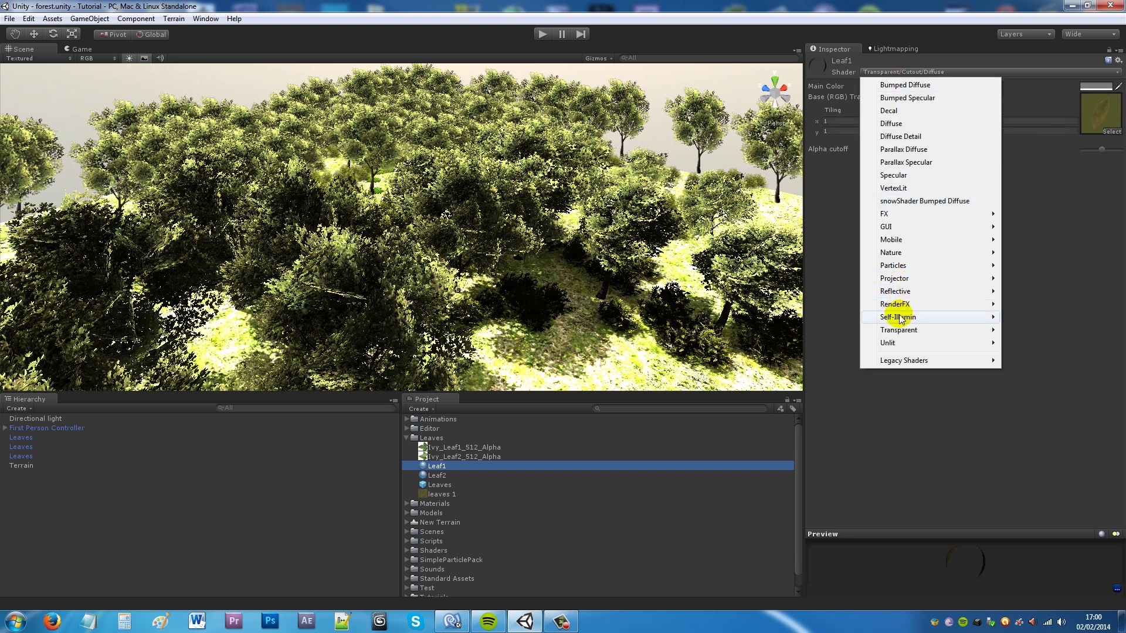
{"action": "mouse_move", "coordinate": [898, 331]}
{"action": "mouse_move", "coordinate": [1029, 354]}
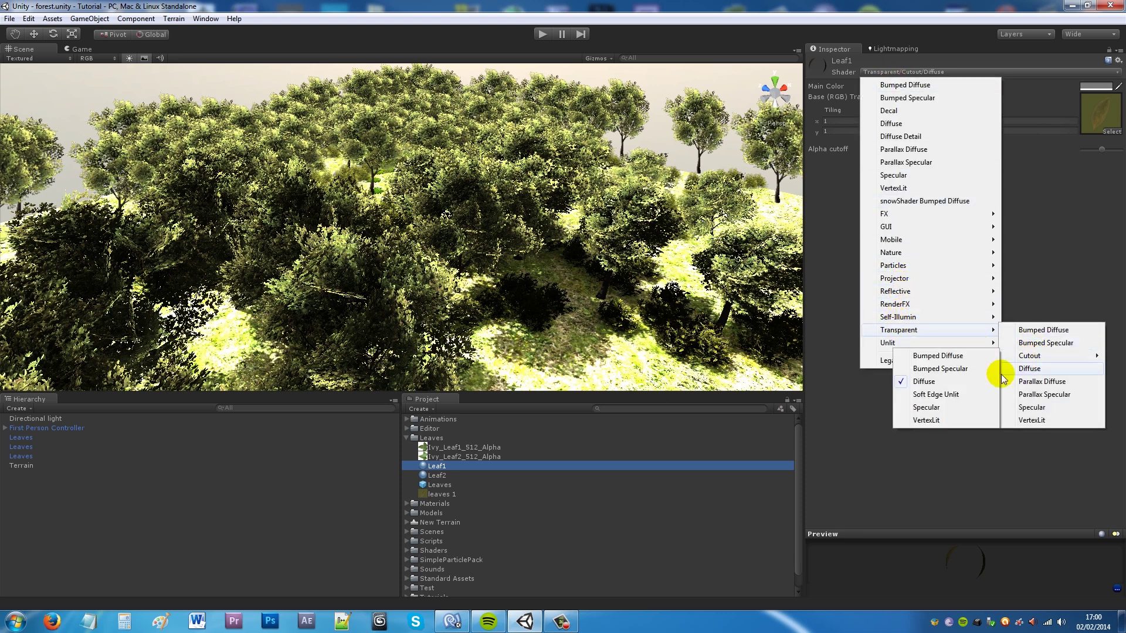
{"action": "left_click", "coordinate": [924, 381]}
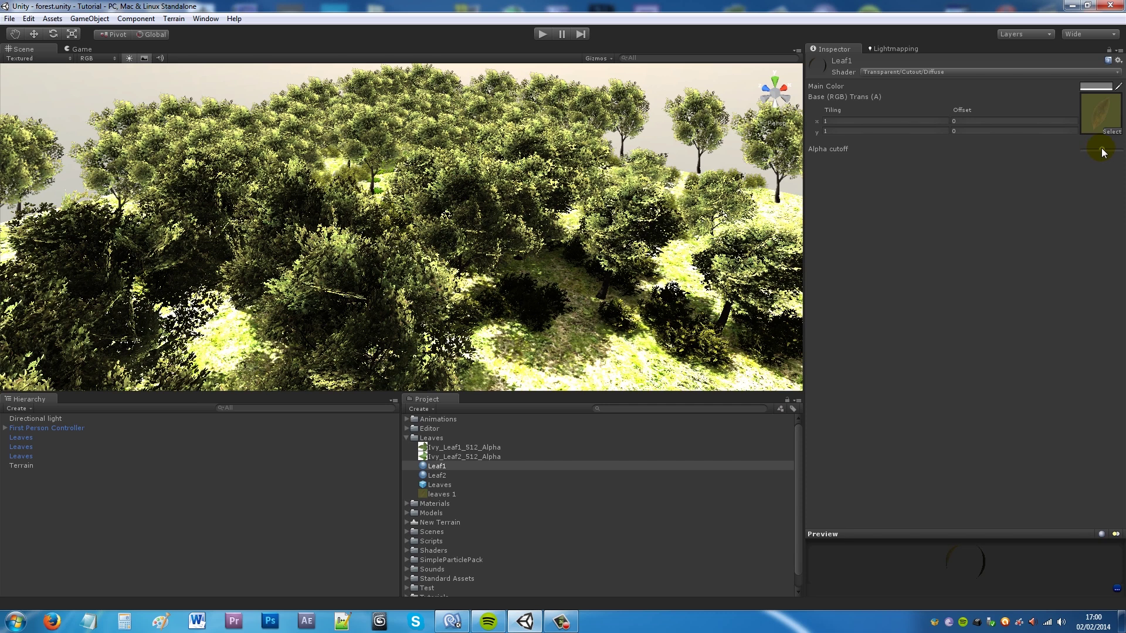
{"action": "left_click_drag", "start_coordinate": [1101, 149], "coordinate": [1101, 147]}
Revisit Leaf2 and Leaf1, rotate the preview, and lower Leaf1's alpha cutoff
{"action": "left_click", "coordinate": [432, 476]}
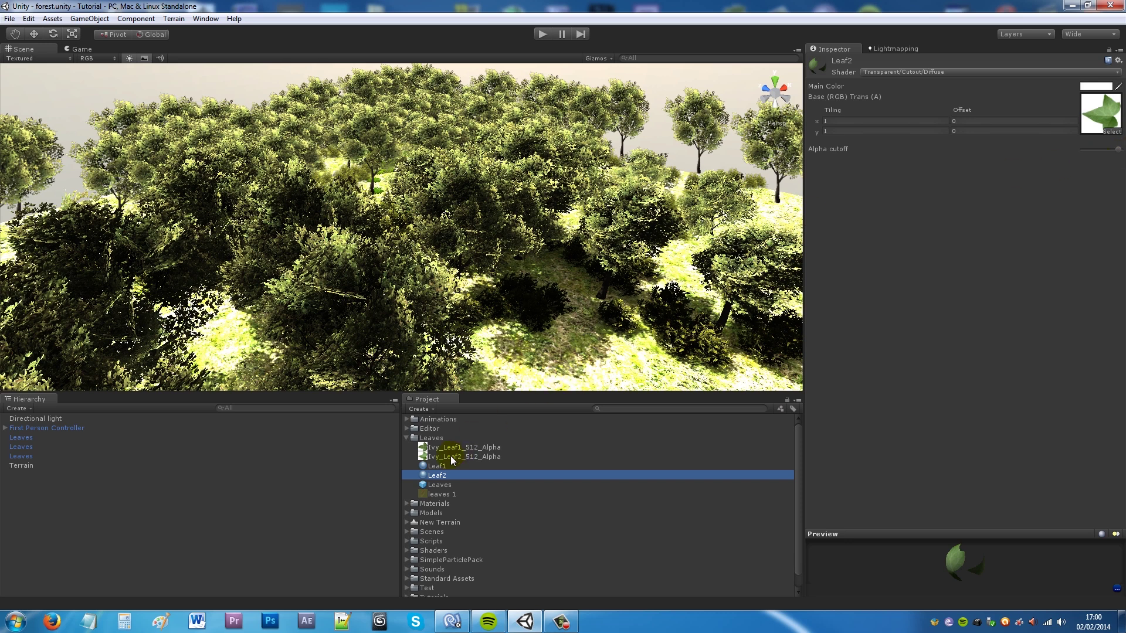
{"action": "left_click", "coordinate": [441, 466]}
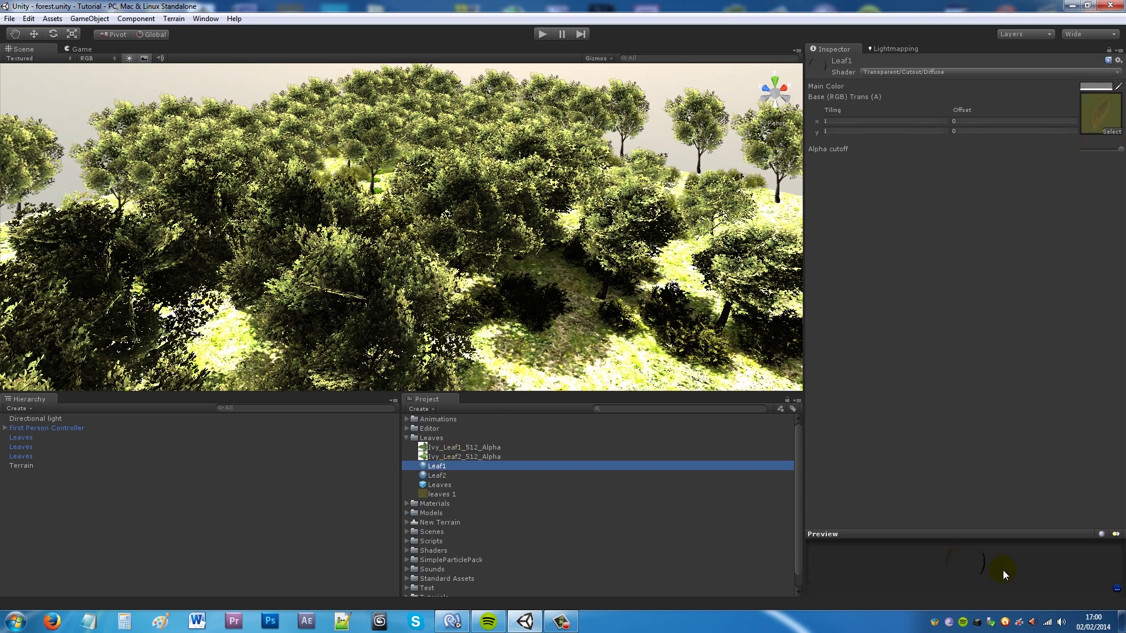
{"action": "left_click_drag", "start_coordinate": [1002, 569], "coordinate": [979, 561]}
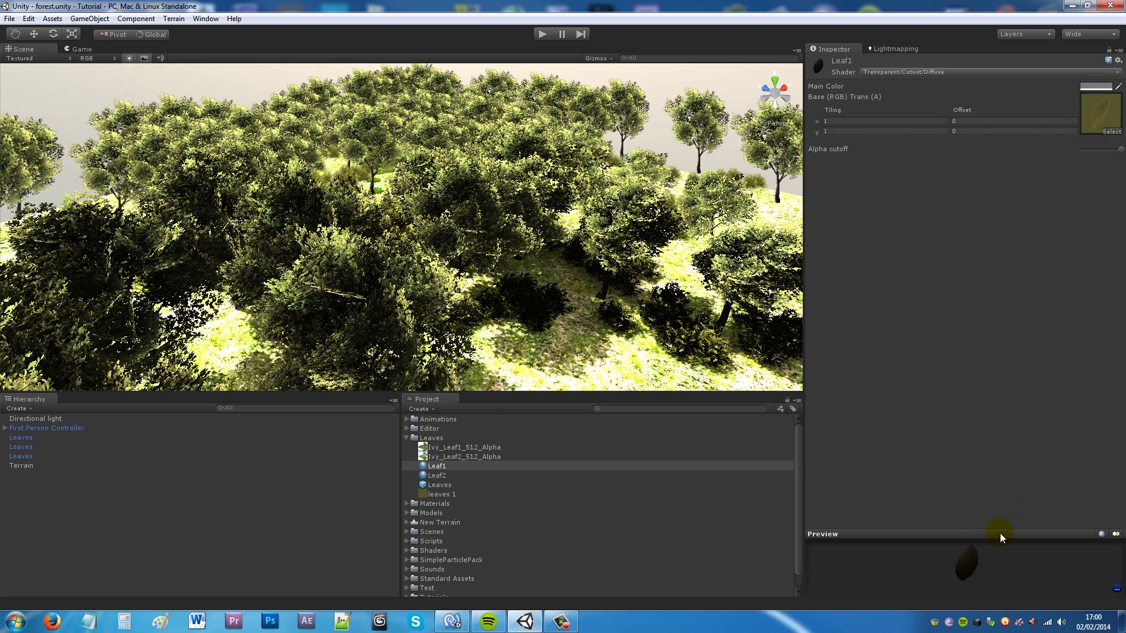
{"action": "mouse_move", "coordinate": [1121, 148]}
{"action": "left_mouse_down"}
{"action": "mouse_move", "coordinate": [1071, 163]}
{"action": "mouse_move", "coordinate": [1119, 170]}
{"action": "left_mouse_up"}
Glance at the GameObject menu, then select the Leaves prefab and expand its Renderer module
{"action": "left_click", "coordinate": [93, 18]}
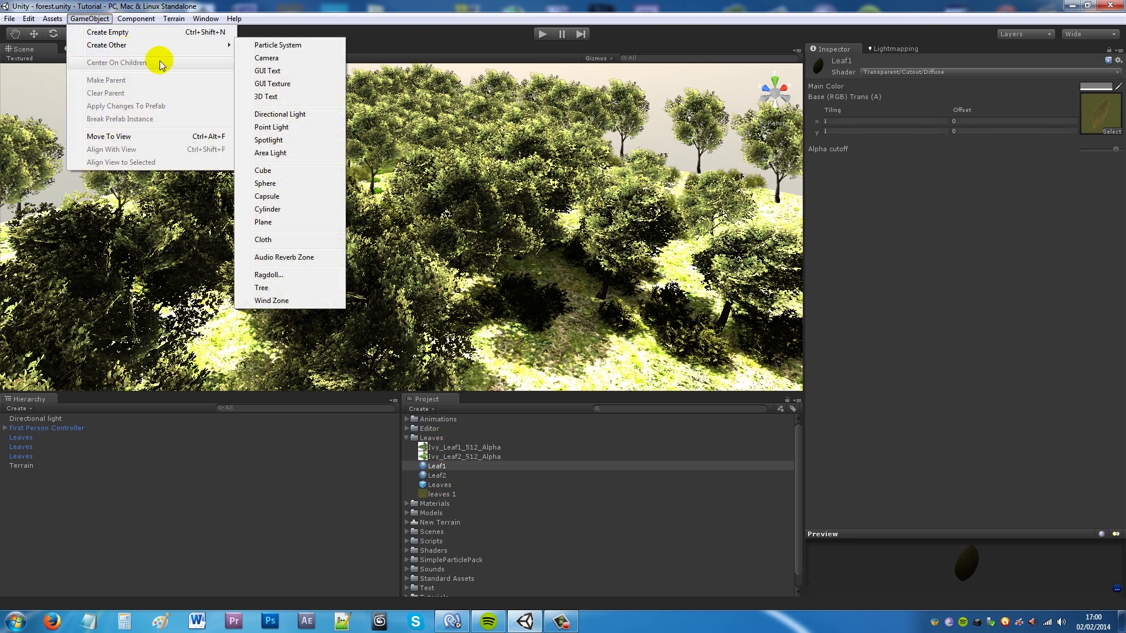
{"action": "left_click", "coordinate": [279, 17]}
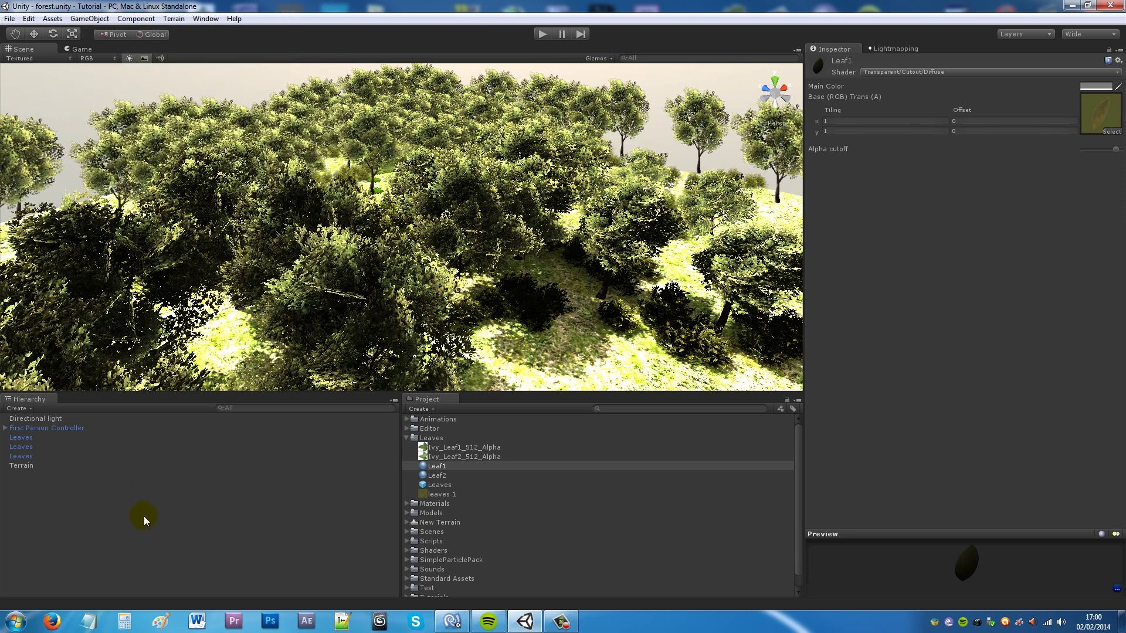
{"action": "left_click", "coordinate": [439, 484]}
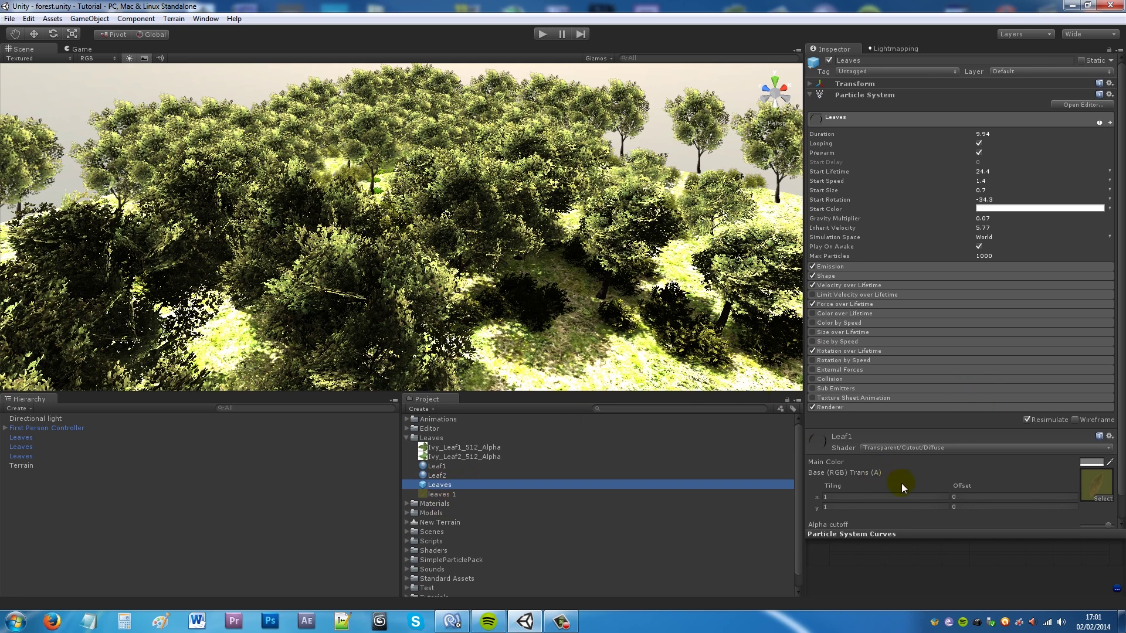
{"action": "scroll", "coordinate": [901, 483], "scroll_direction": "down", "scroll_amount": 1}
{"action": "left_click", "coordinate": [847, 376]}
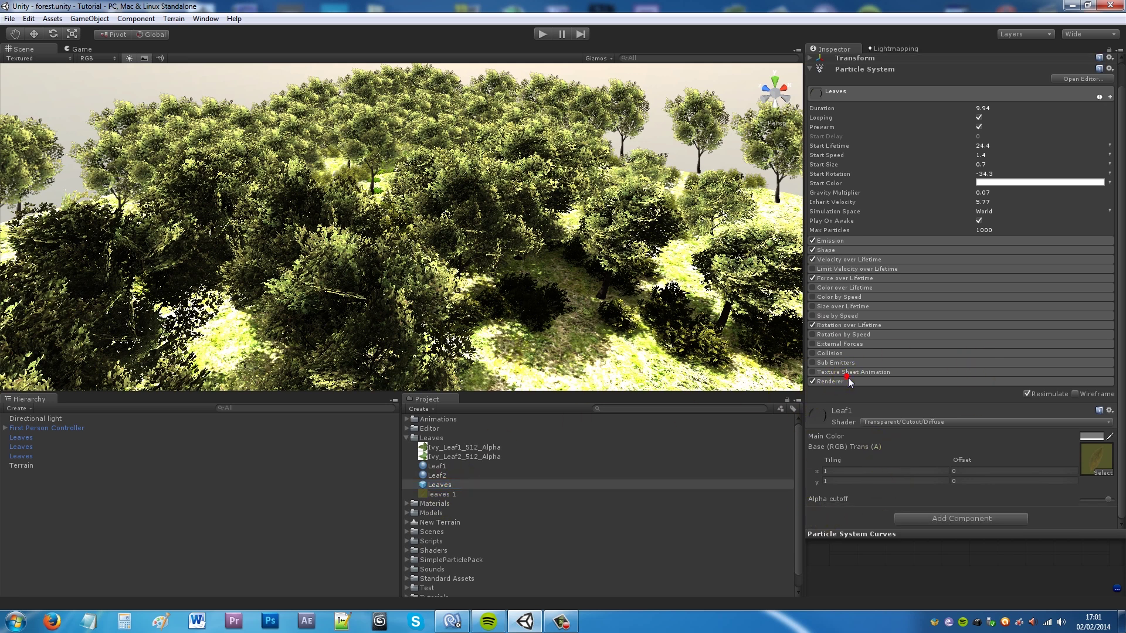
{"action": "scroll", "coordinate": [924, 395], "scroll_direction": "down", "scroll_amount": 3}
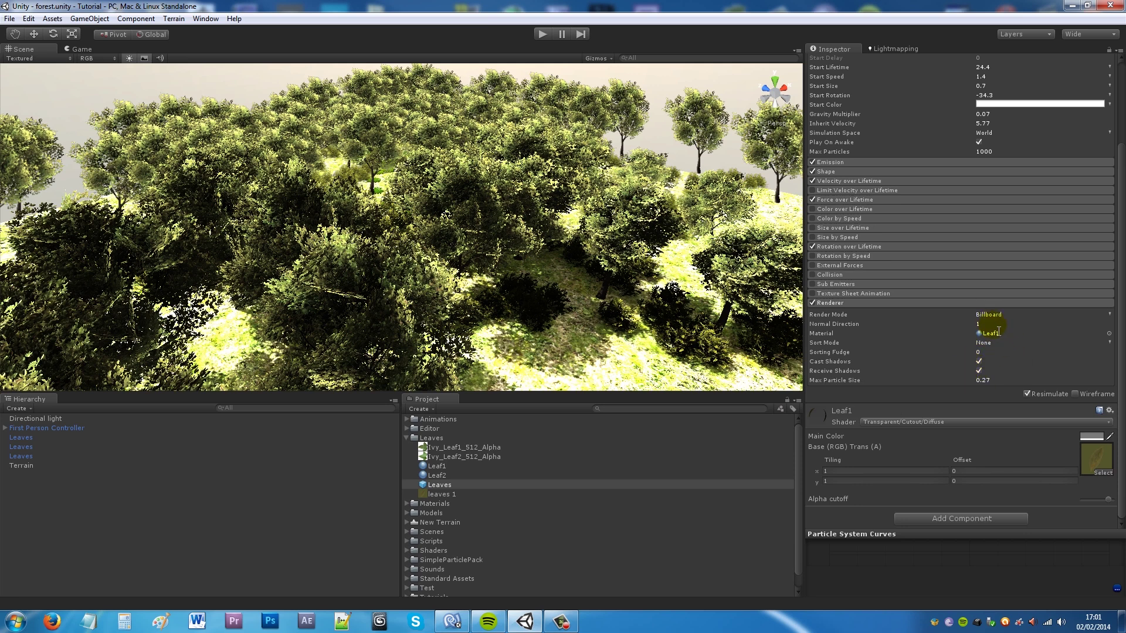
Collapse Renderer and main modules, then review Rotation over Lifetime and Force over Lifetime (X 0.61, Y 0.28, Z -0.05)
{"action": "left_click", "coordinate": [898, 304]}
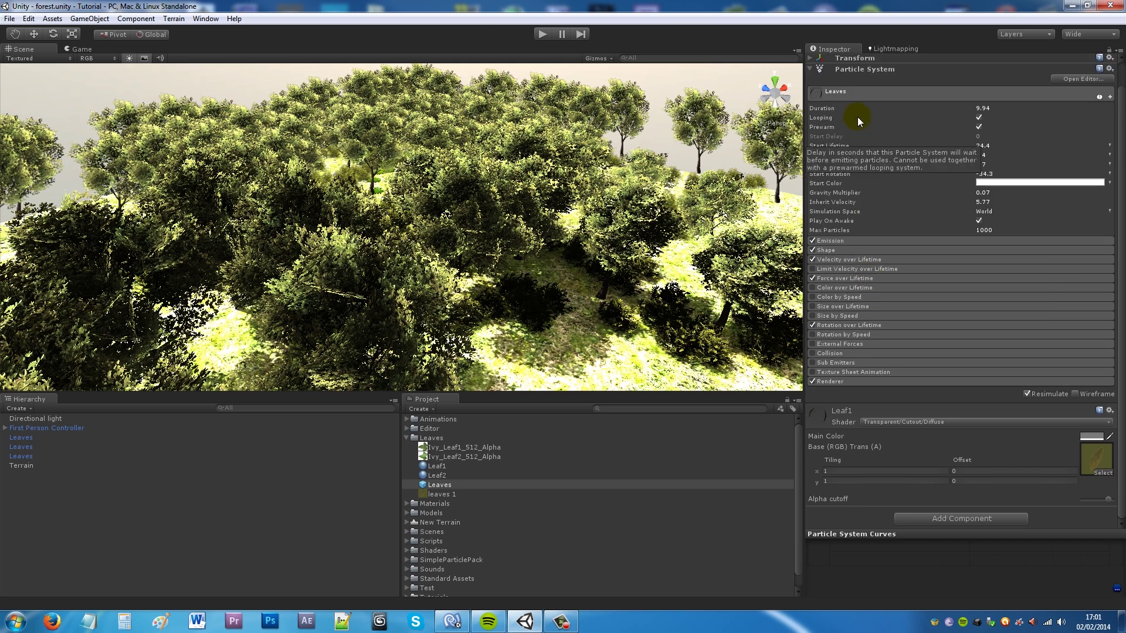
{"action": "left_click", "coordinate": [867, 93]}
{"action": "left_click", "coordinate": [883, 215]}
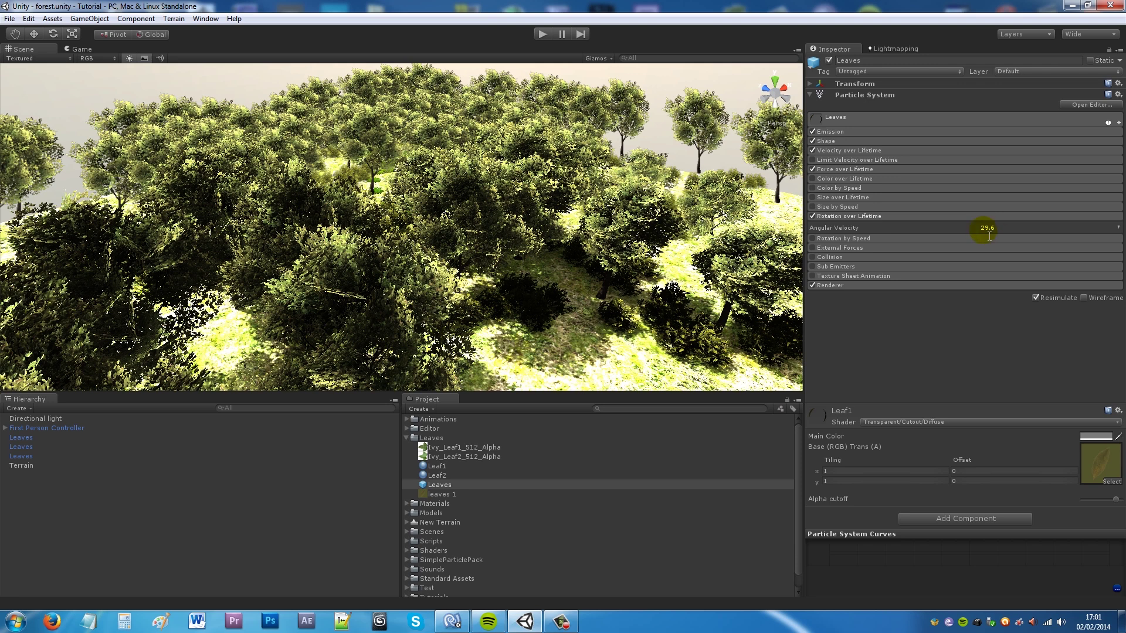
{"action": "left_click", "coordinate": [867, 169]}
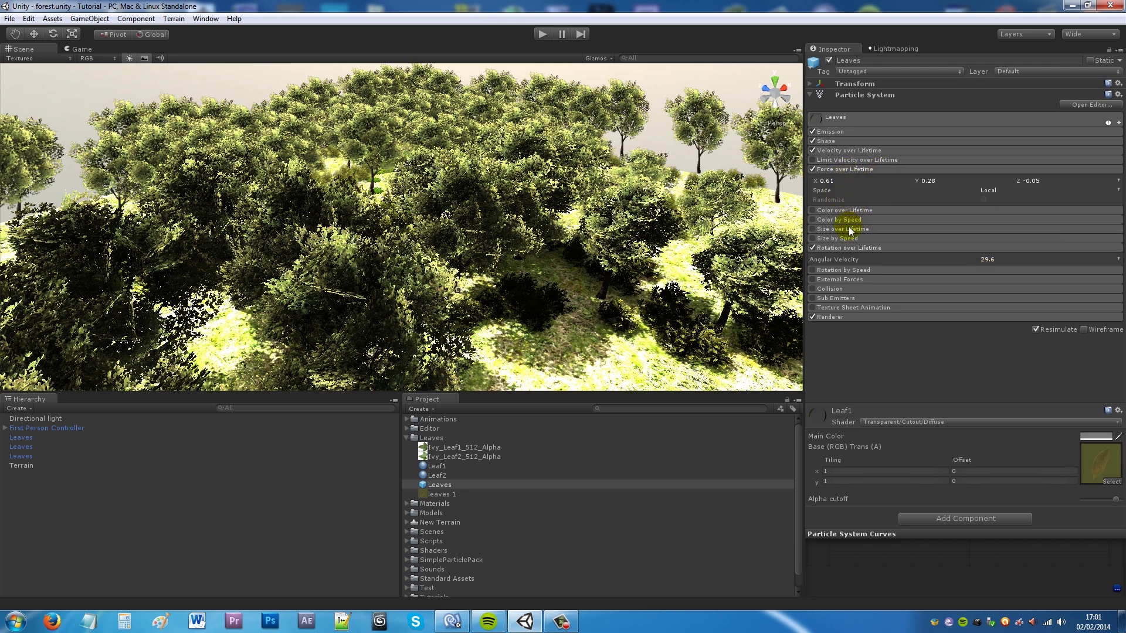
{"action": "left_click", "coordinate": [857, 246]}
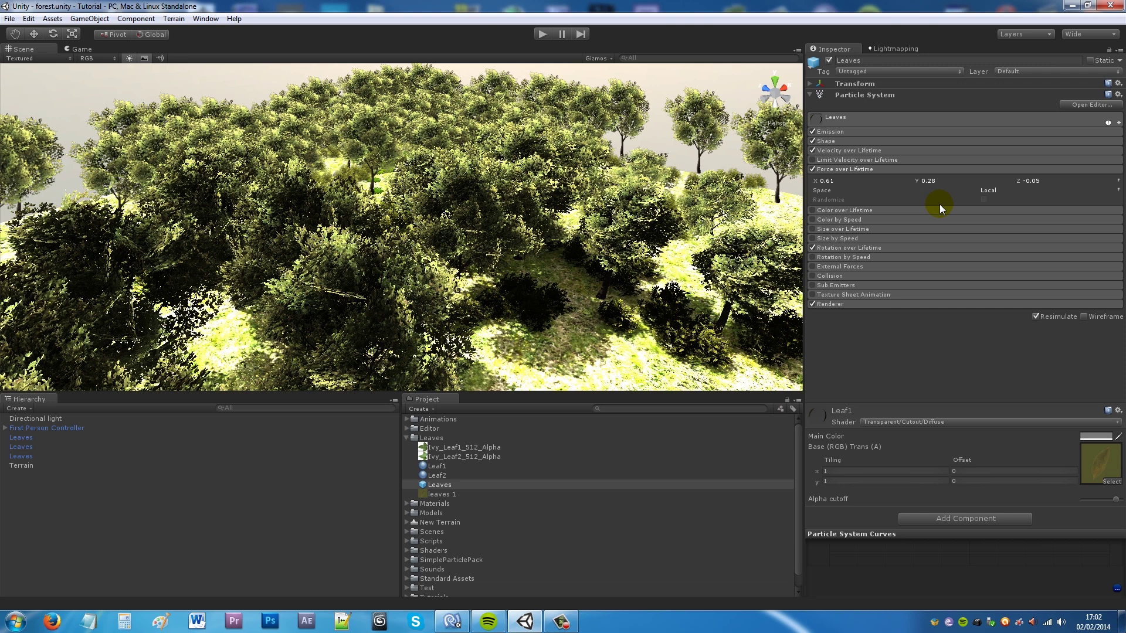
{"action": "left_click", "coordinate": [874, 168]}
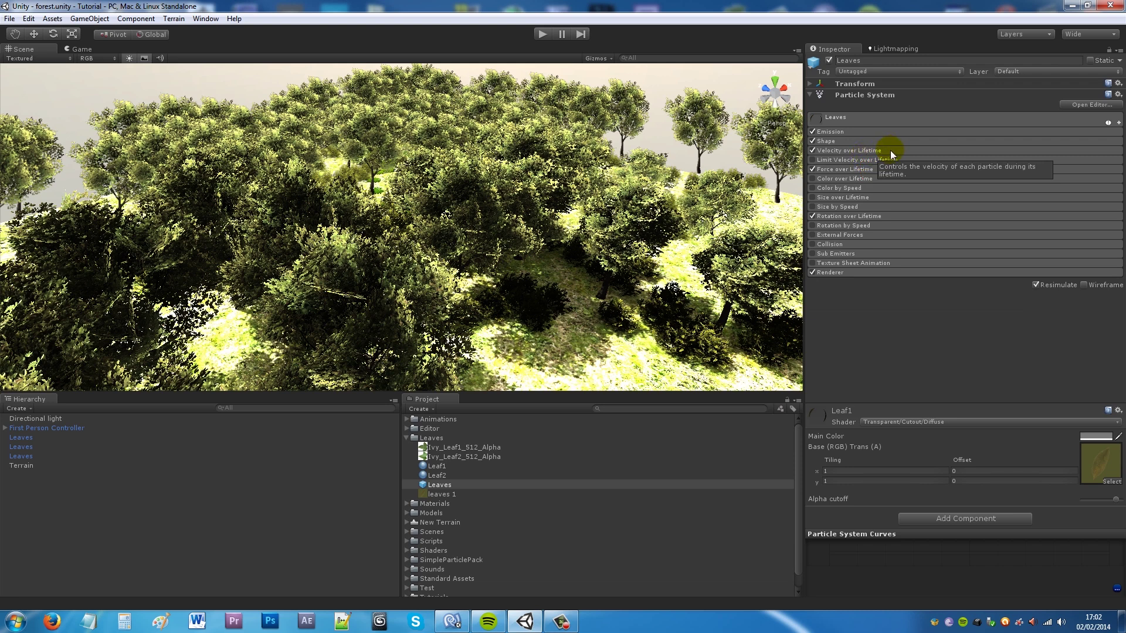
Review Velocity over Lifetime, then show Shape: Cone, angle 90, radius 5.75, Volume Shell, random direction
{"action": "left_click", "coordinate": [890, 150]}
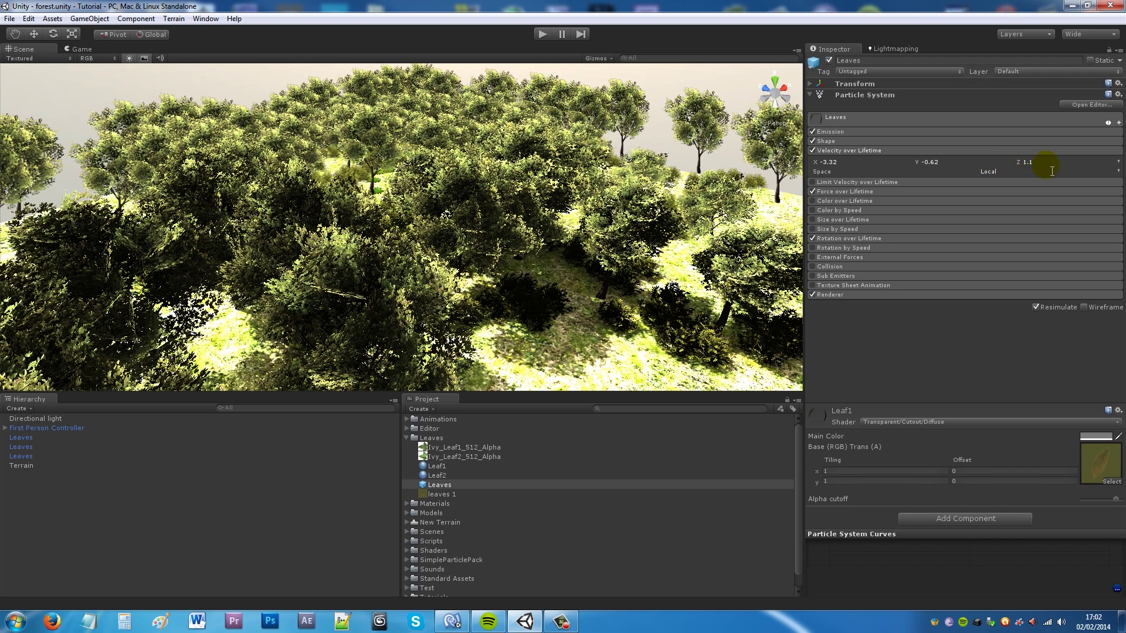
{"action": "left_click", "coordinate": [850, 151]}
{"action": "left_click", "coordinate": [846, 142]}
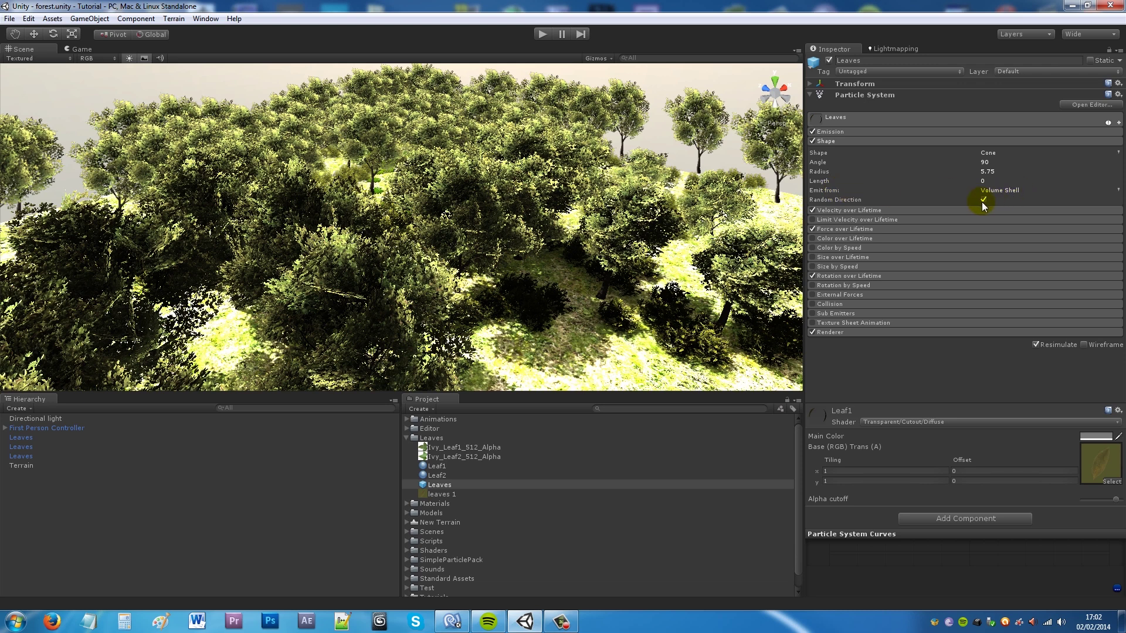
Fly into the forest, check Emission, then review main settings (Duration 9.94, Start Lifetime 24.4, Max Particles 1000)
{"action": "right_click_drag", "start_coordinate": [426, 242], "coordinate": [468, 235]}
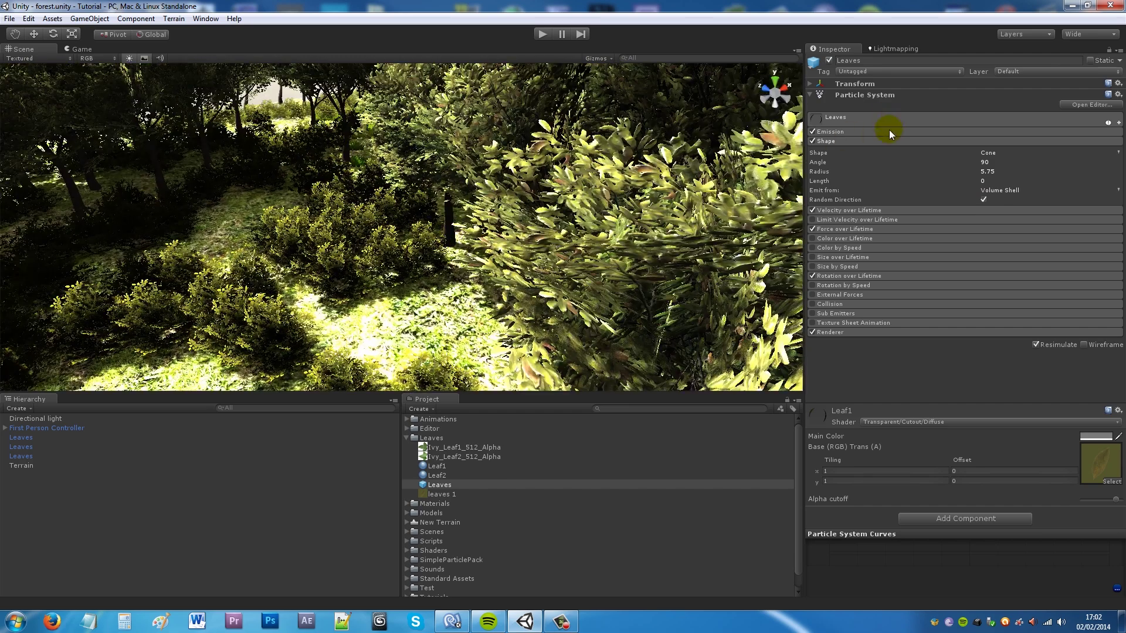
{"action": "left_click", "coordinate": [838, 140]}
{"action": "left_click", "coordinate": [855, 132]}
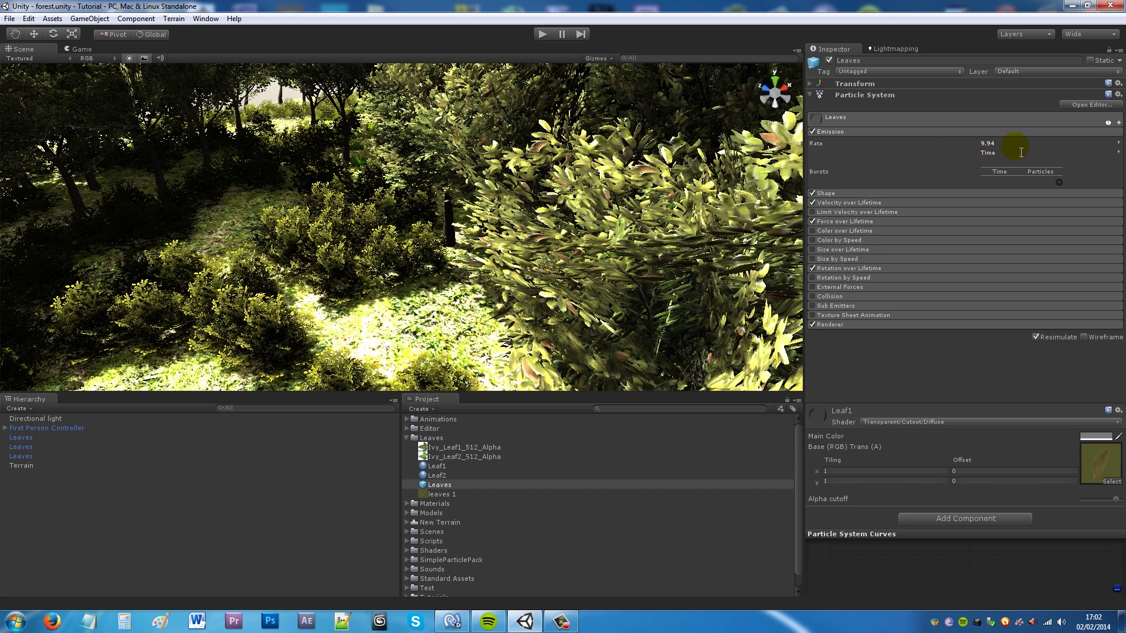
{"action": "left_click", "coordinate": [829, 134]}
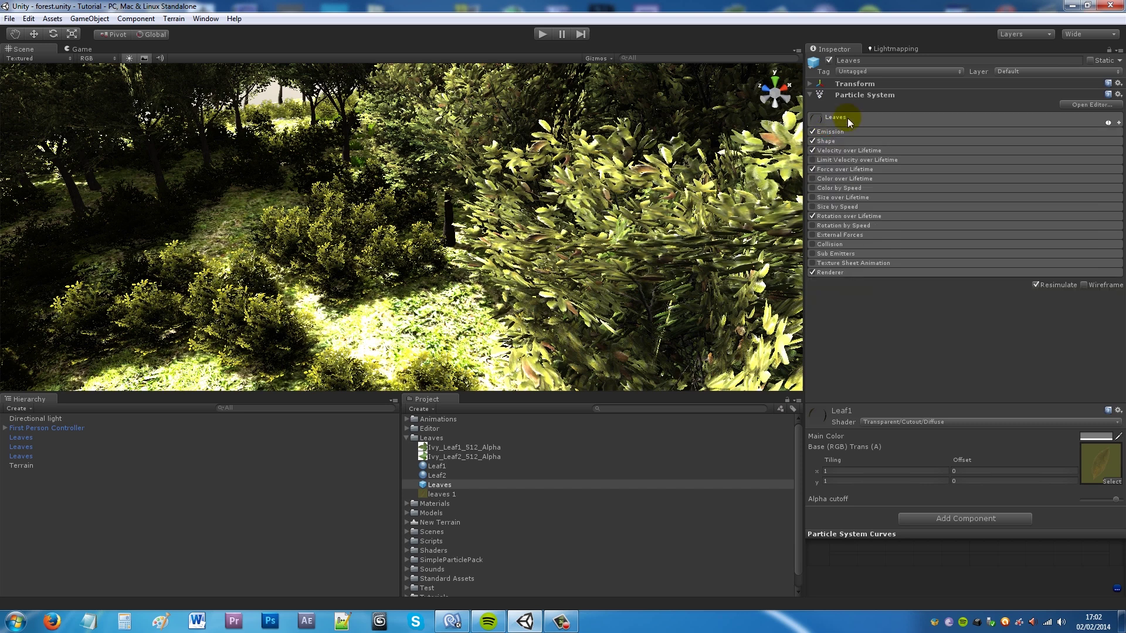
{"action": "left_click", "coordinate": [847, 118]}
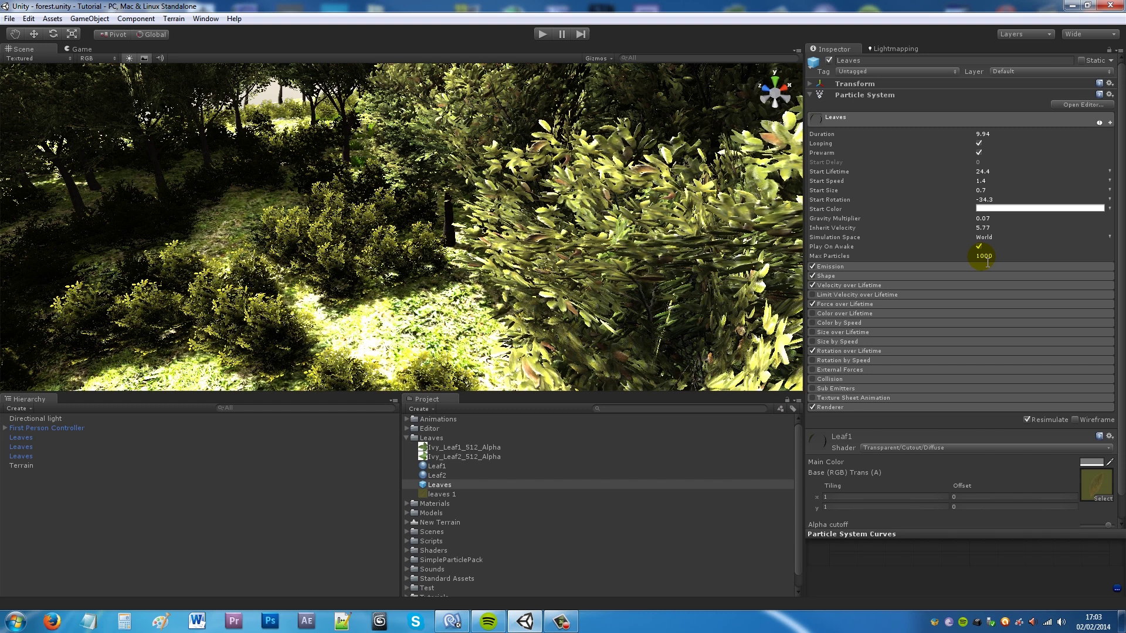
{"action": "left_click", "coordinate": [924, 122]}
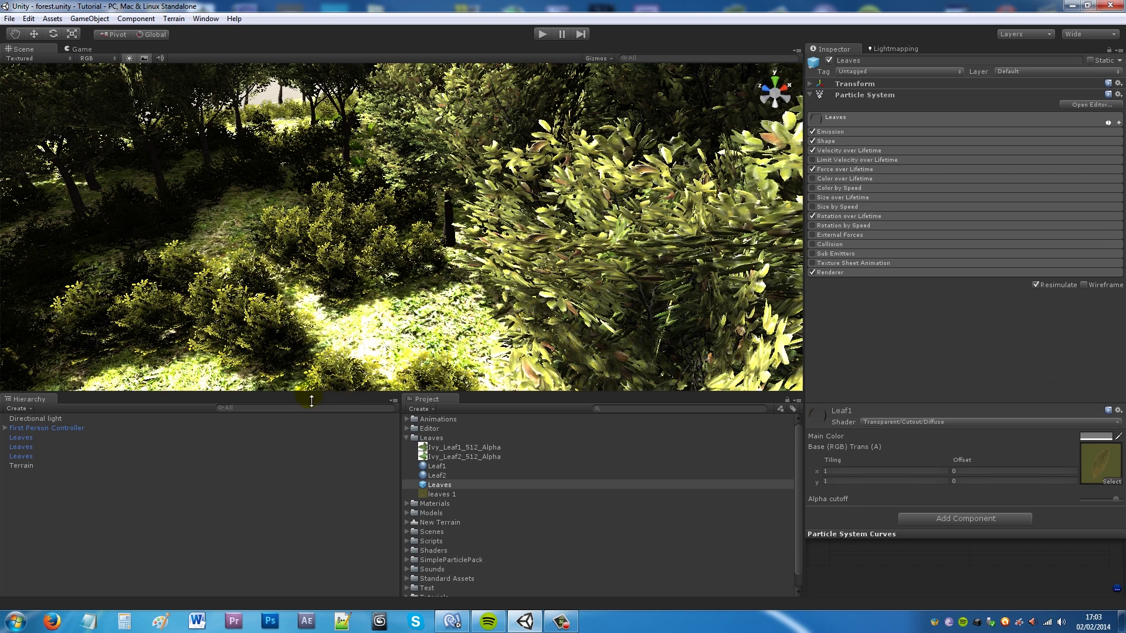
{"action": "right_click", "coordinate": [431, 438]}
{"action": "mouse_move", "coordinate": [463, 251]}
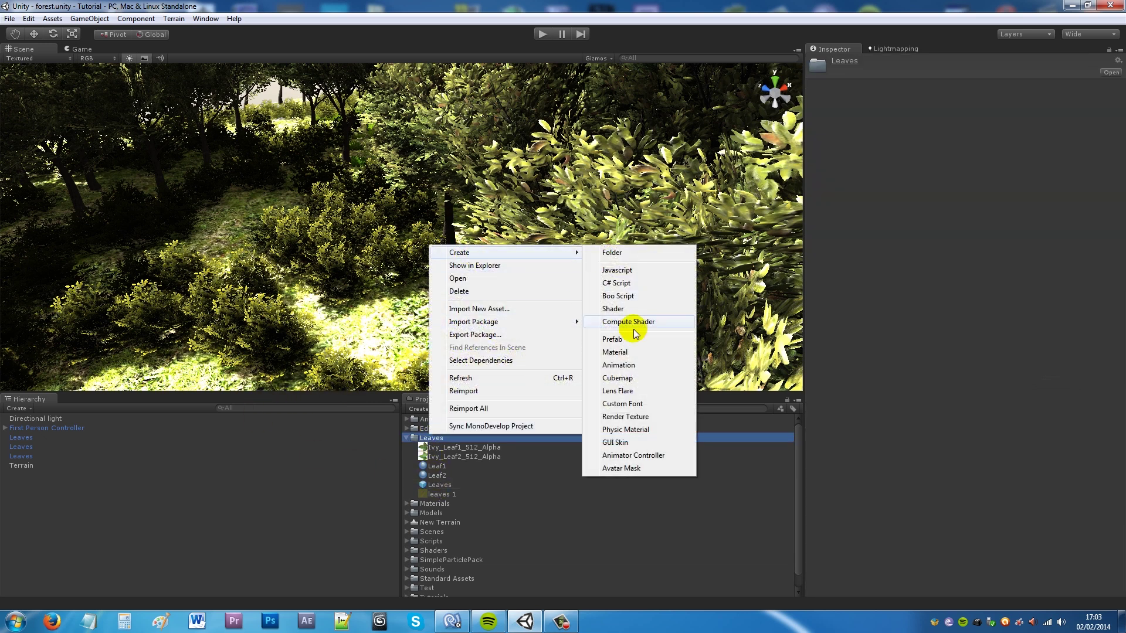
{"action": "left_click", "coordinate": [27, 438]}
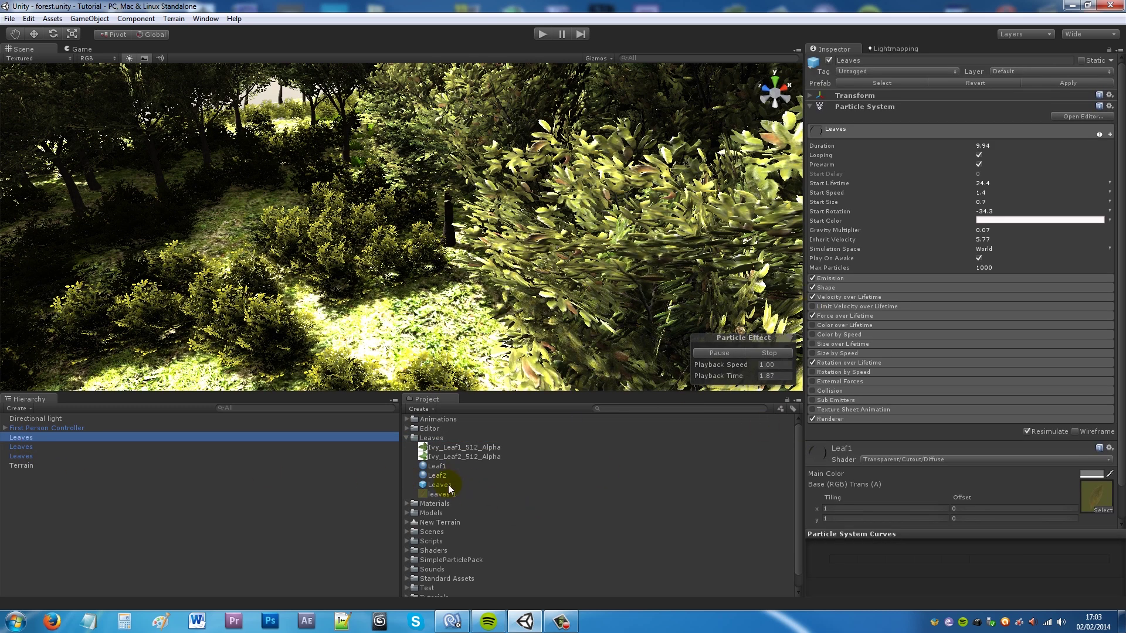
{"action": "left_click", "coordinate": [448, 484]}
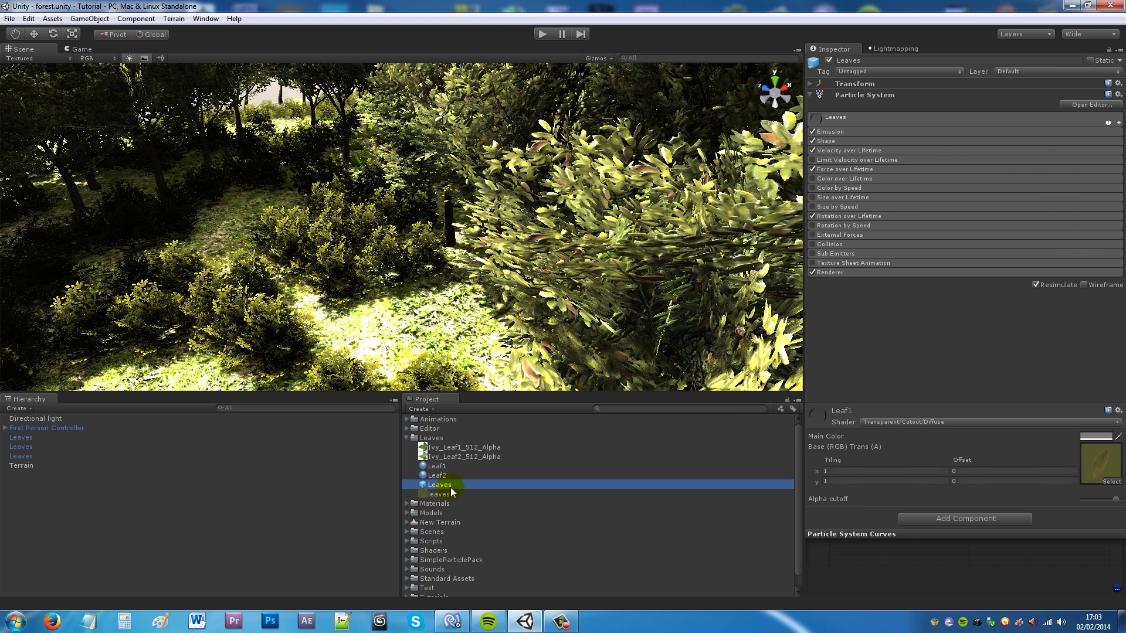
{"action": "left_click_drag", "start_coordinate": [447, 485], "coordinate": [436, 307]}
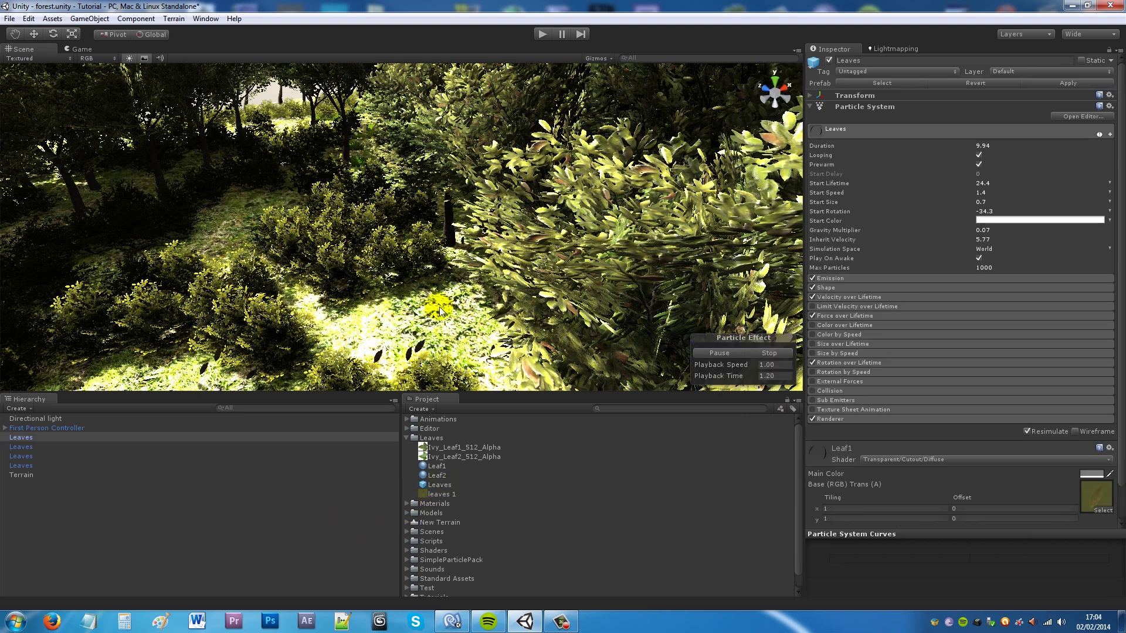
{"action": "key", "text": "Delete"}
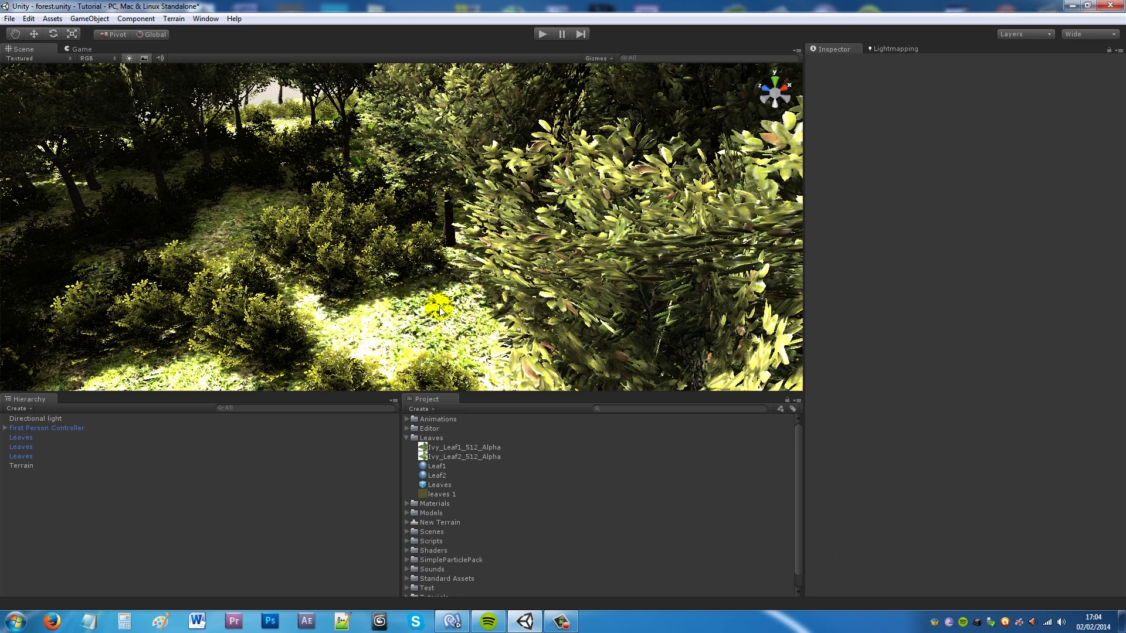
Zoom the Scene view, inspect the leaves 1 texture, and run the scene maximized in the Game view
{"action": "scroll", "coordinate": [411, 152], "scroll_direction": "up", "scroll_amount": 10}
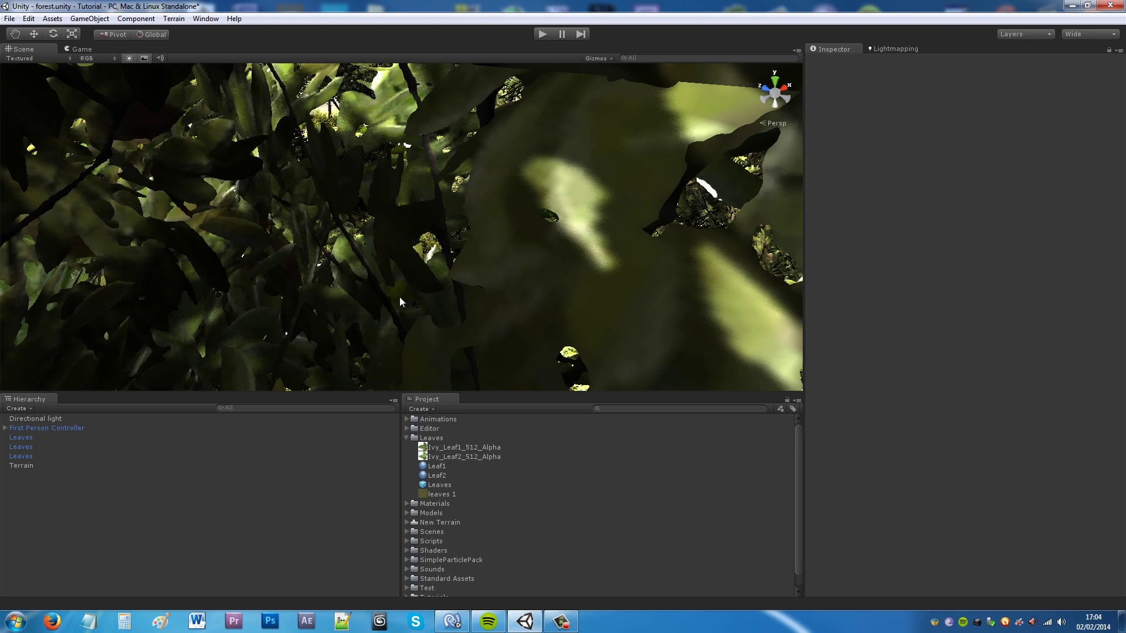
{"action": "scroll", "coordinate": [389, 293], "scroll_direction": "down", "scroll_amount": 10}
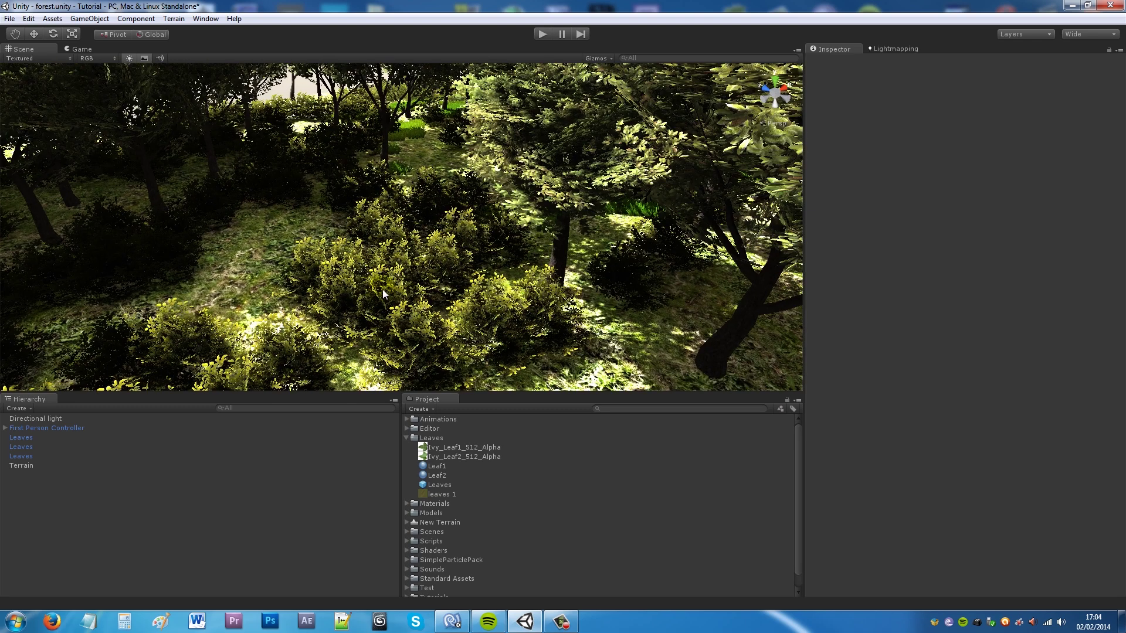
{"action": "left_click", "coordinate": [445, 495]}
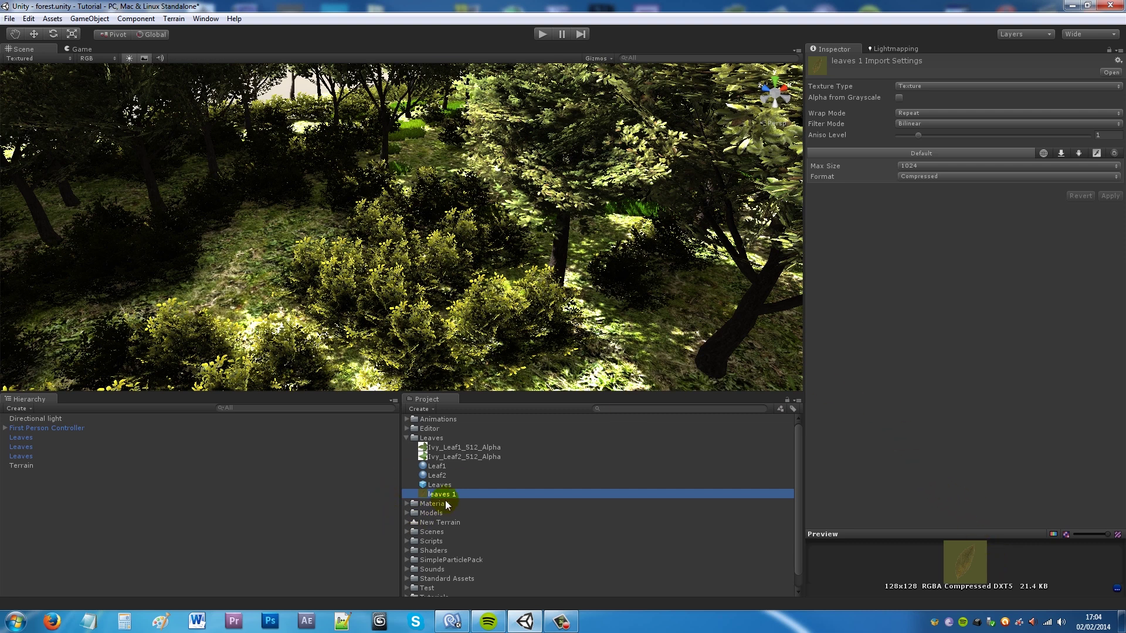
{"action": "left_click_drag", "start_coordinate": [445, 503], "coordinate": [397, 183]}
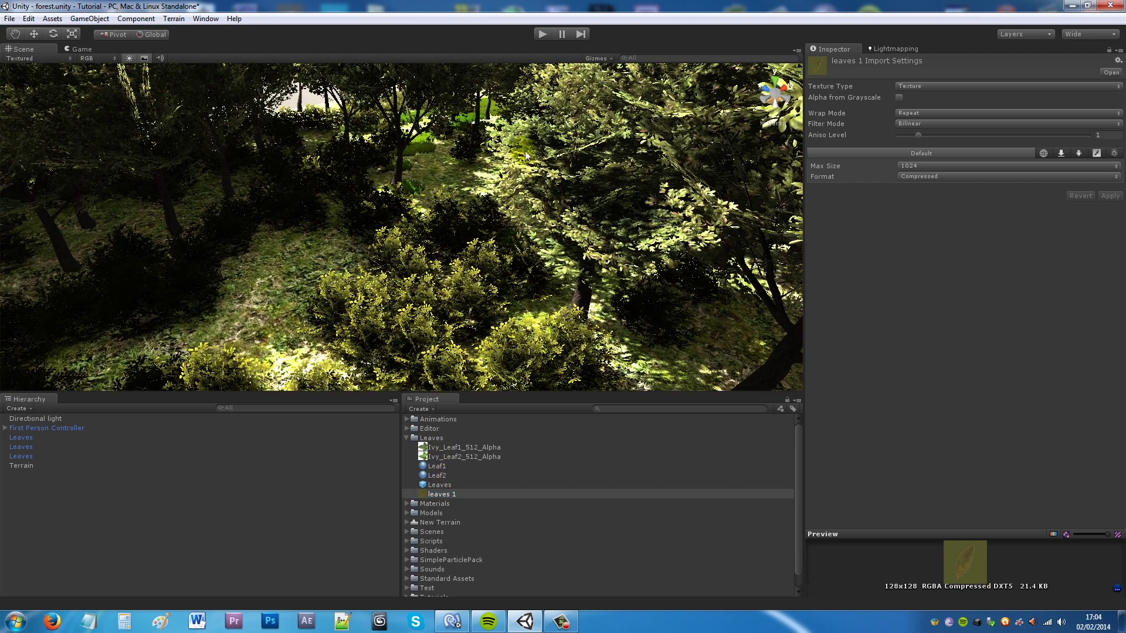
{"action": "left_click", "coordinate": [542, 35]}
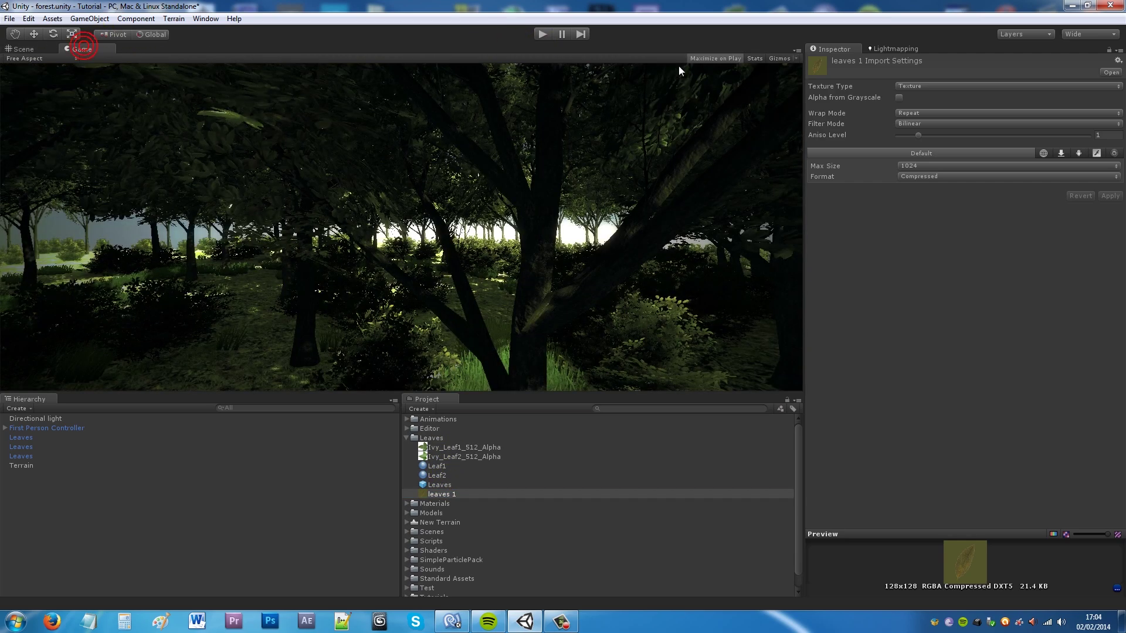